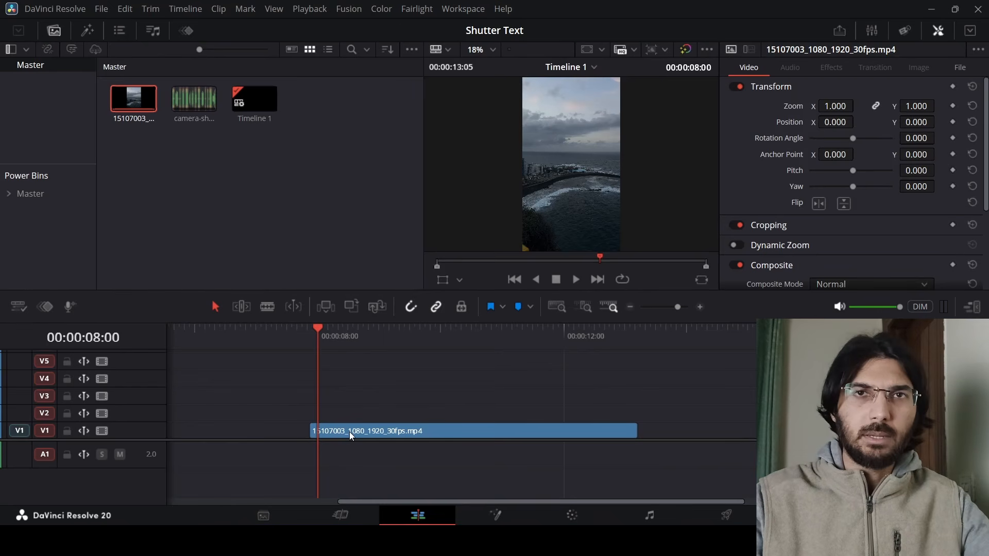
Align the video clip with the playhead and add a Text+ title on track V2 above it.
{"action": "left_click_drag", "start_coordinate": [349, 431], "coordinate": [354, 405]}
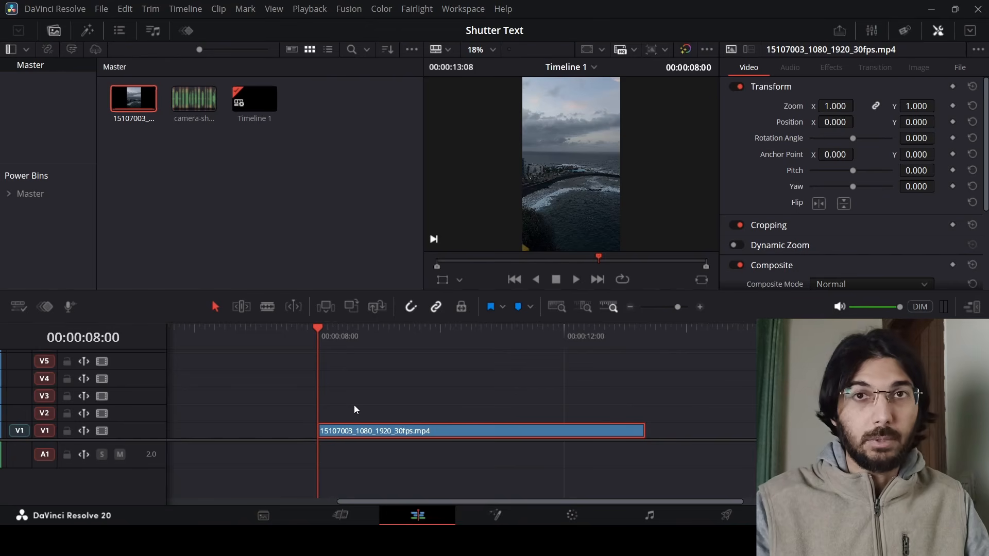
{"action": "left_click", "coordinate": [87, 31]}
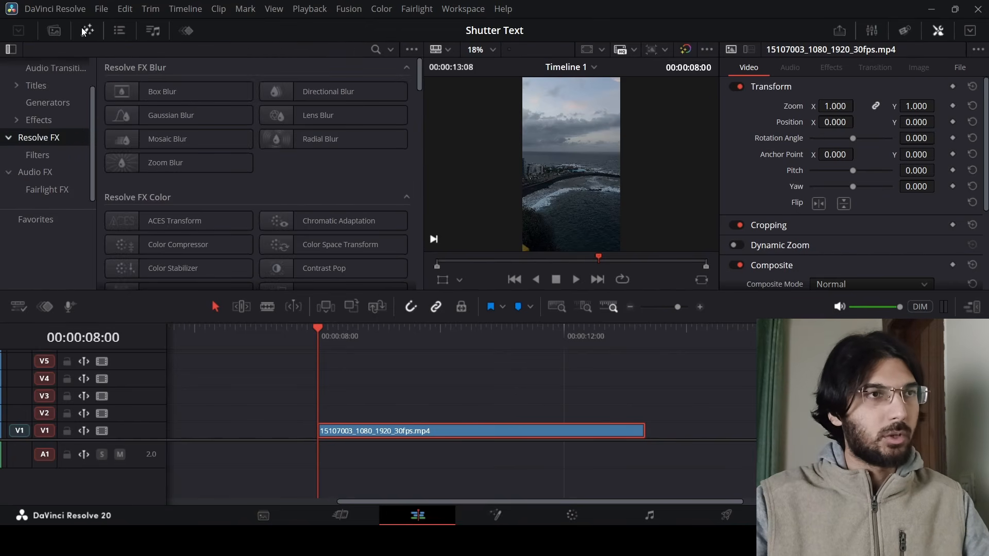
{"action": "left_click", "coordinate": [38, 120]}
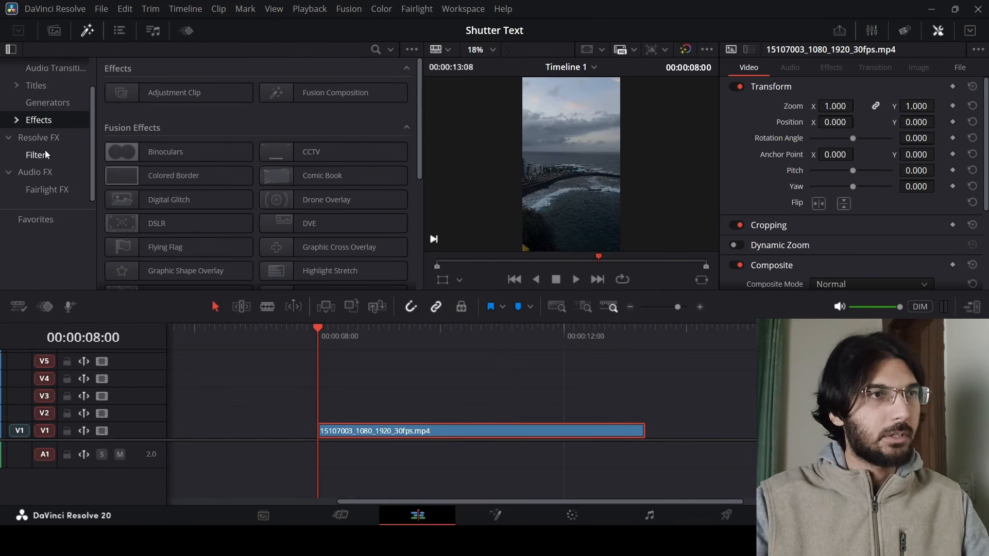
{"action": "left_click", "coordinate": [36, 85]}
{"action": "left_click_drag", "start_coordinate": [144, 163], "coordinate": [317, 420]}
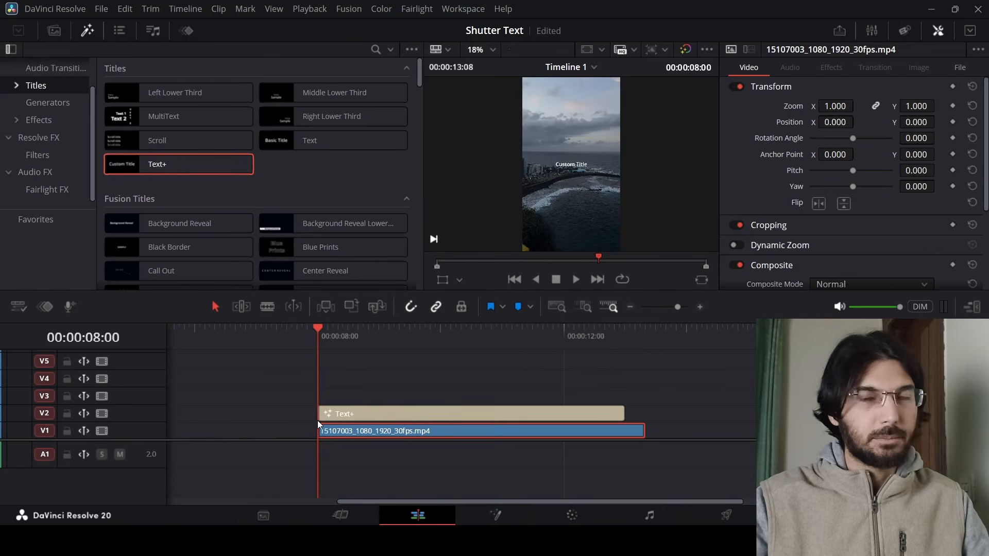
Extend the Text+ clip so it ends with the video clip, and select it.
{"action": "left_click", "coordinate": [361, 414]}
{"action": "left_click_drag", "start_coordinate": [623, 414], "coordinate": [645, 413]}
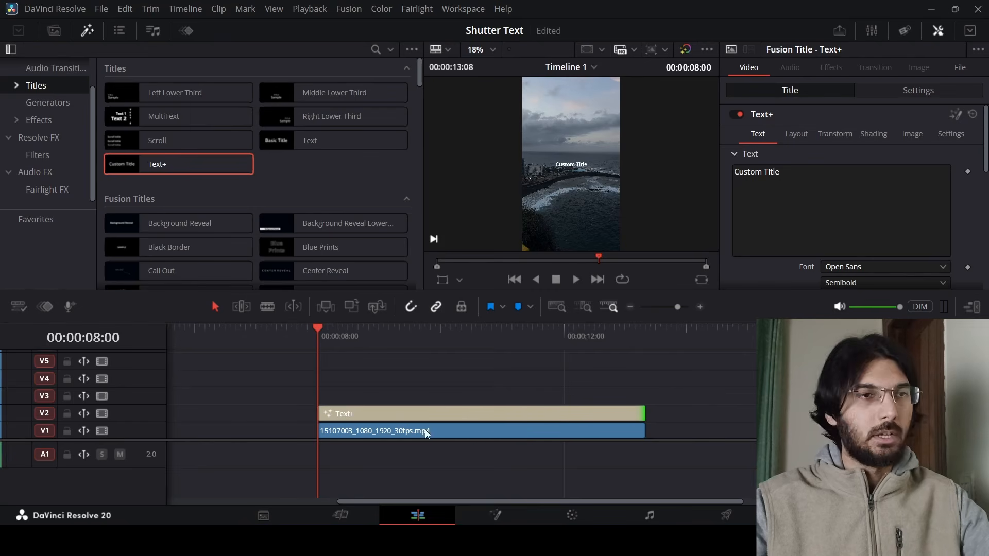
{"action": "left_click", "coordinate": [436, 414]}
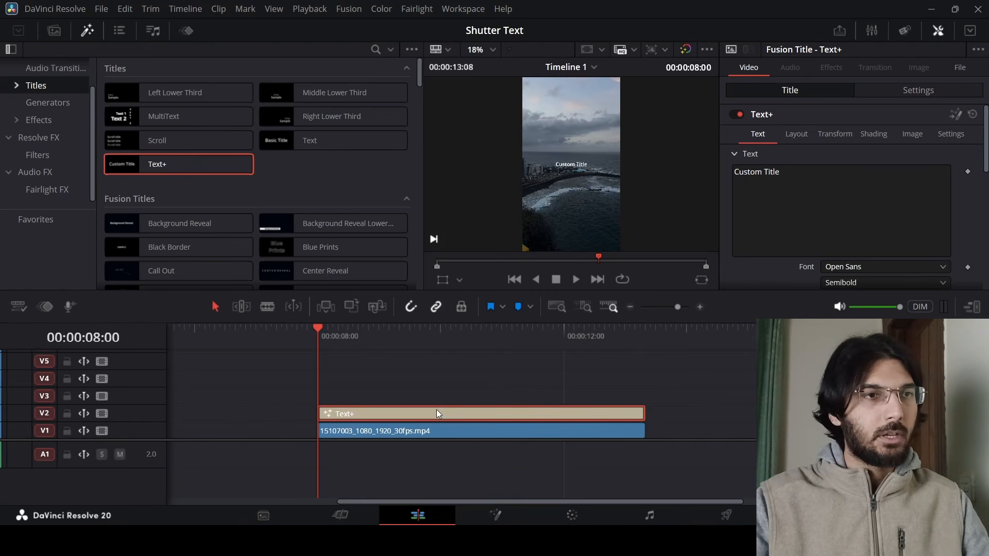
Replace the title text with the pasted line "a little disorder brings a lot of attention".
{"action": "left_click_drag", "start_coordinate": [794, 180], "coordinate": [735, 170]}
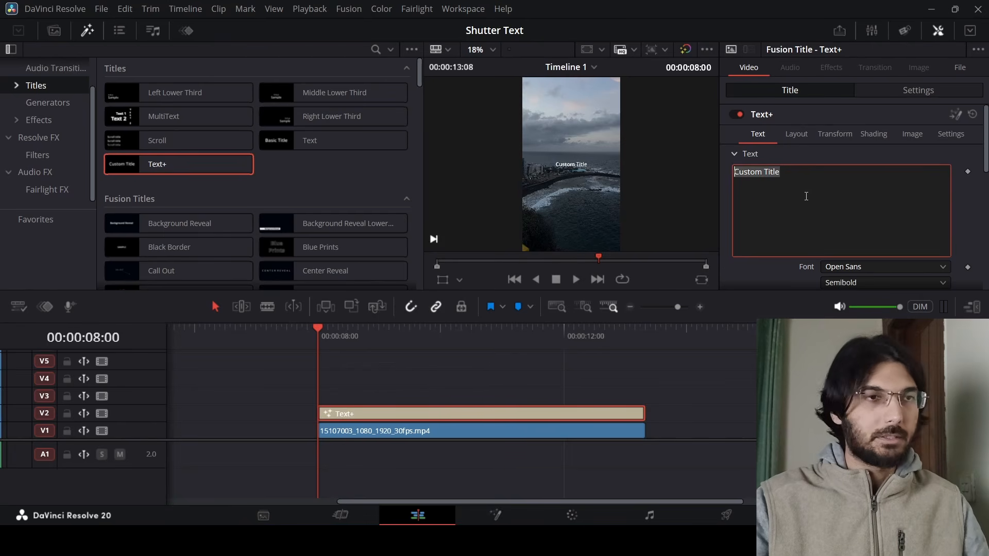
{"action": "type", "text": "a little disorder brings a lot of attention"}
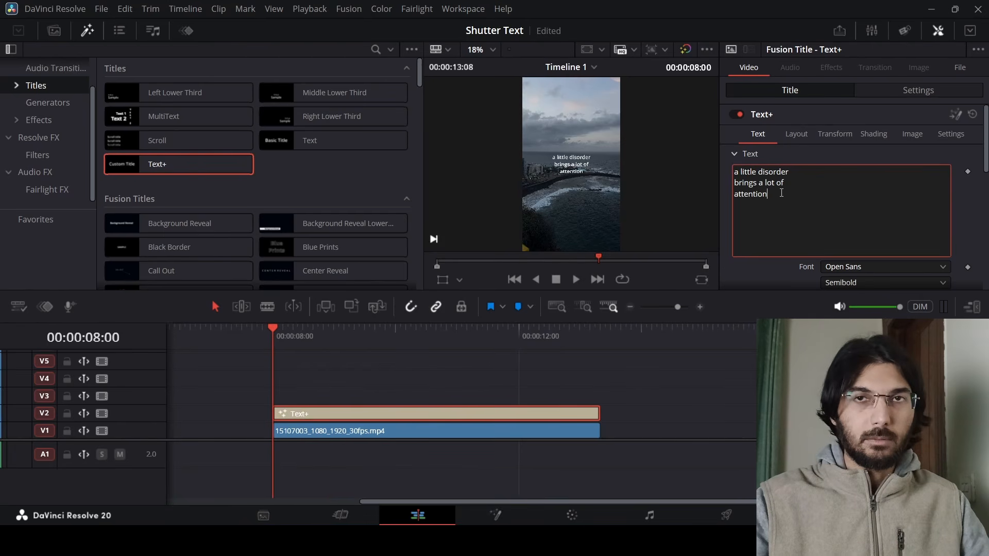
Set the title's font to Playfair Display in the Regular style.
{"action": "left_click_drag", "start_coordinate": [781, 193], "coordinate": [734, 172]}
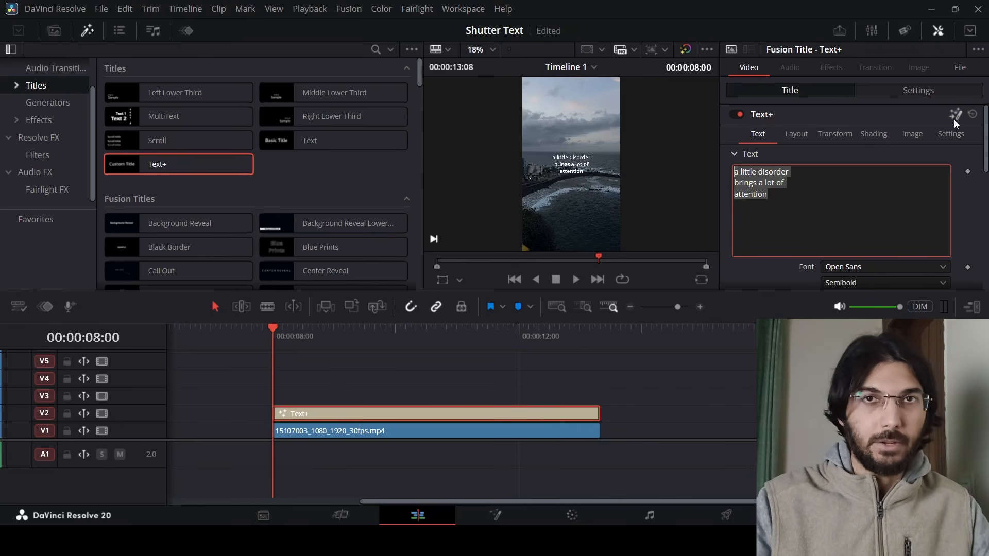
{"action": "left_click", "coordinate": [873, 267]}
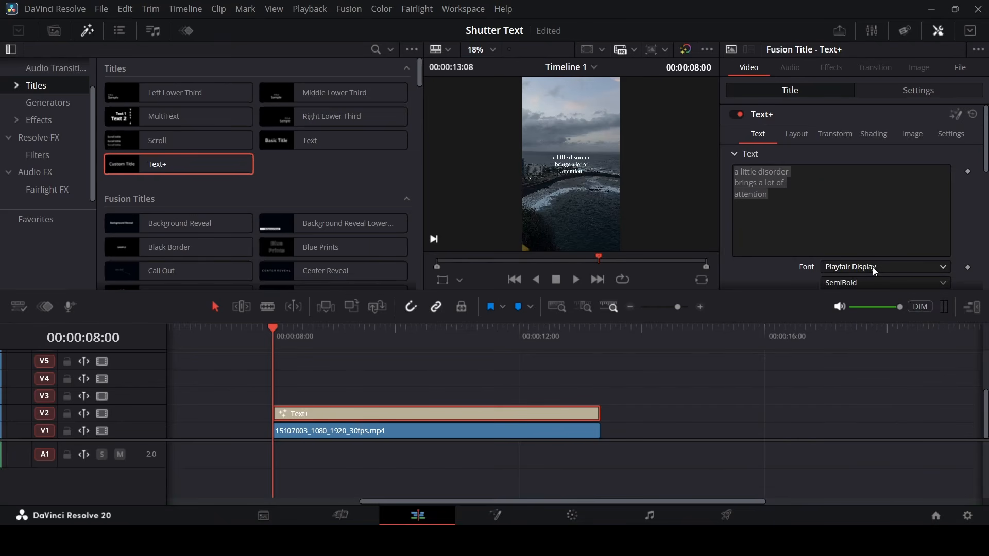
{"action": "left_click", "coordinate": [857, 284]}
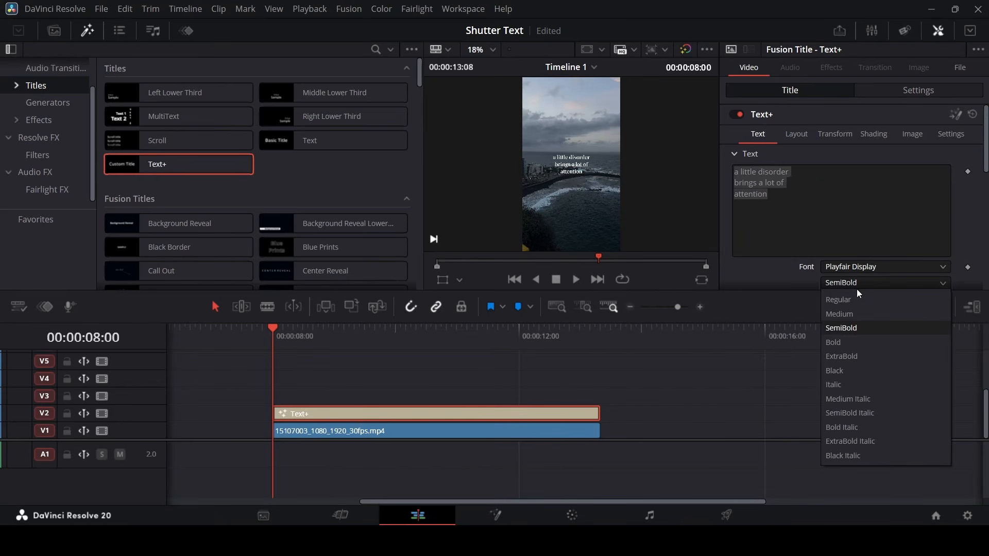
{"action": "left_click", "coordinate": [853, 300]}
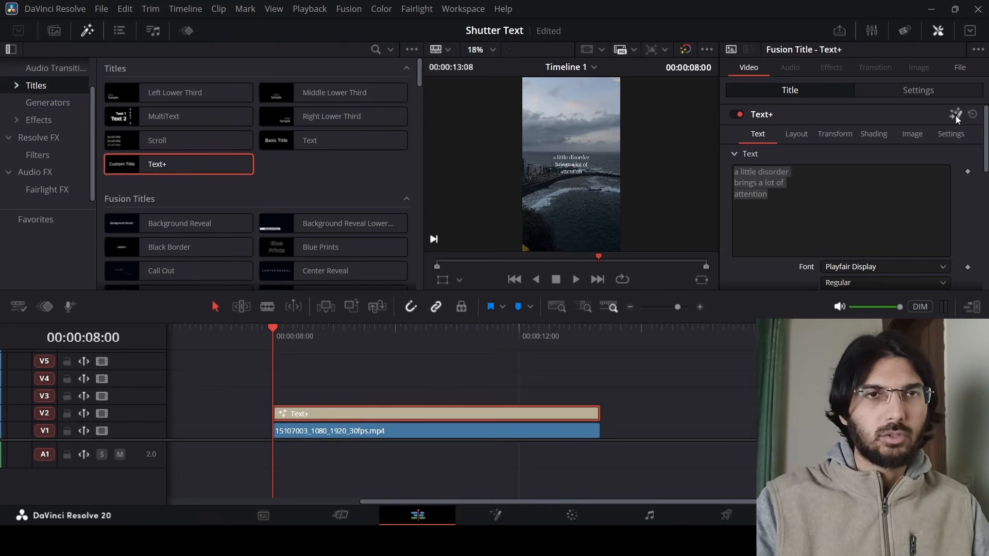
Open the title in Fusion and add a Character Level Styling modifier to its text.
{"action": "left_click", "coordinate": [955, 115]}
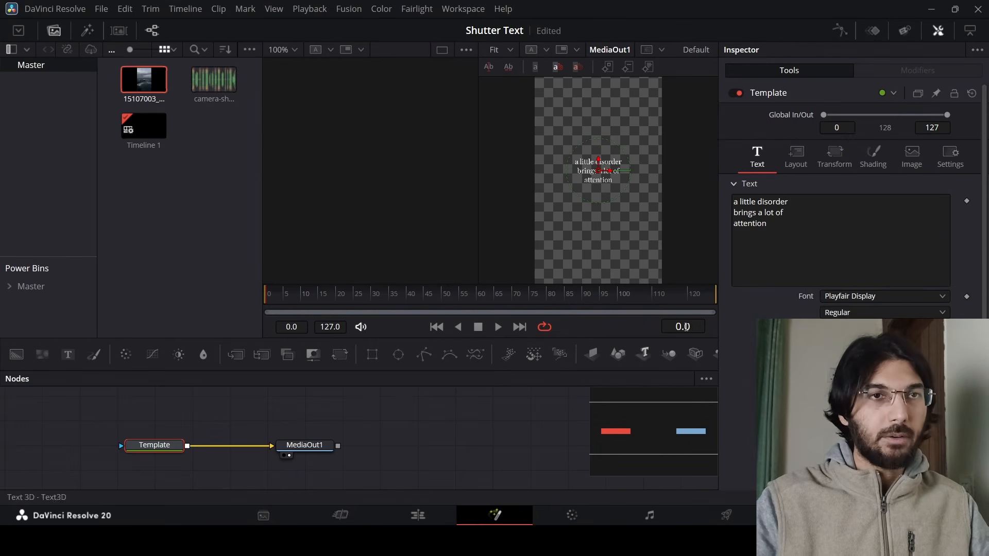
{"action": "right_click", "coordinate": [805, 224]}
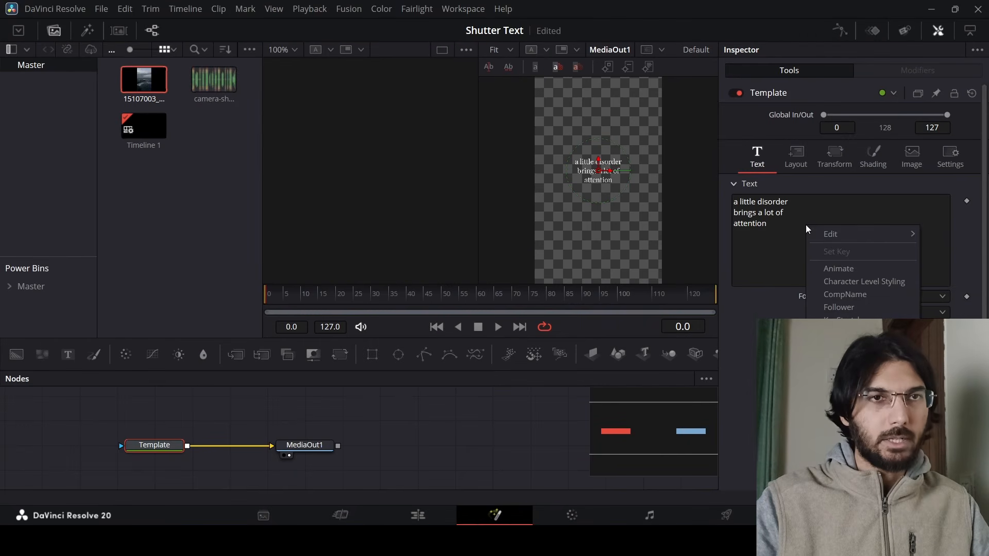
{"action": "left_click", "coordinate": [852, 280]}
{"action": "left_click", "coordinate": [910, 69]}
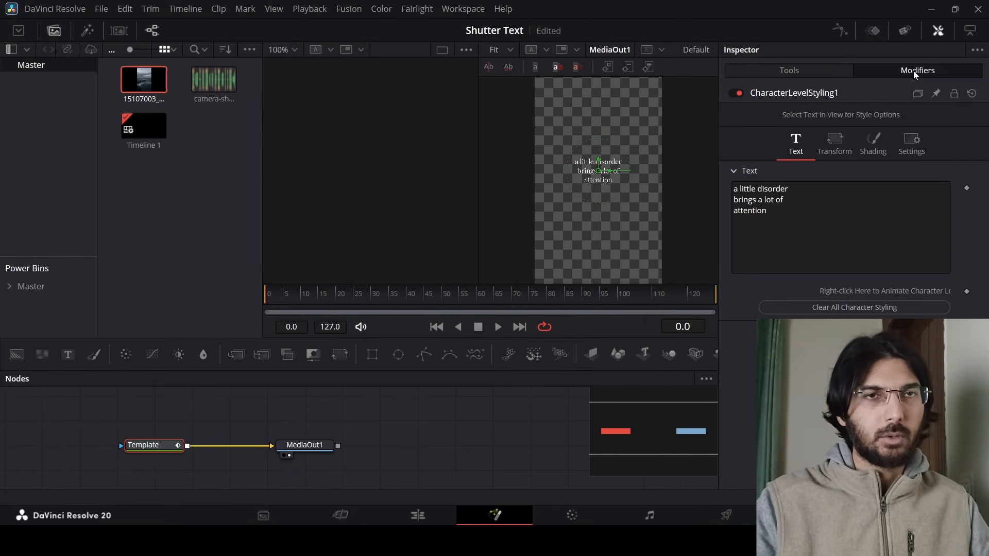
Style the word "attention" as Playfair Display Black Italic at size 0.165.
{"action": "scroll", "coordinate": [609, 173], "scroll_direction": "up", "scroll_amount": 5}
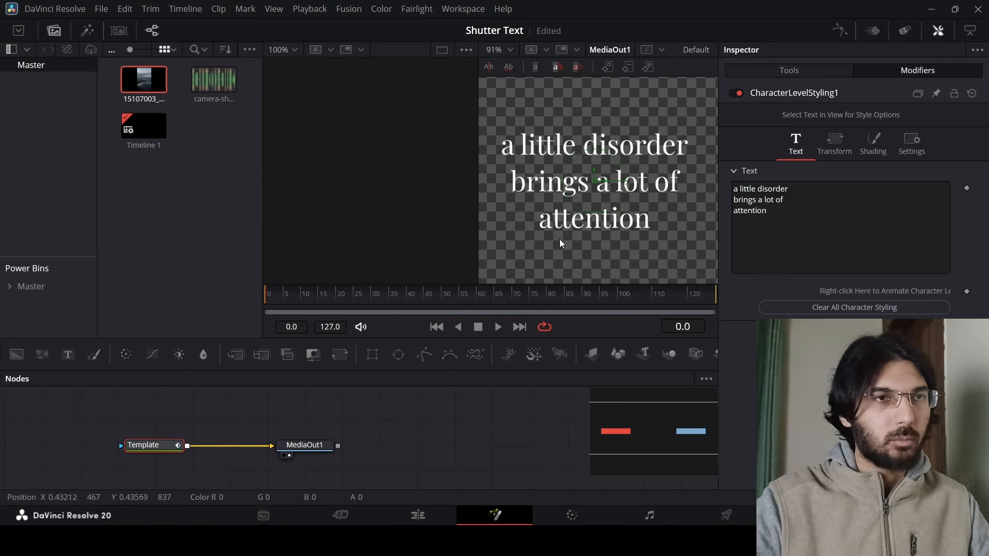
{"action": "left_click_drag", "start_coordinate": [529, 245], "coordinate": [653, 215]}
{"action": "left_click", "coordinate": [882, 270]}
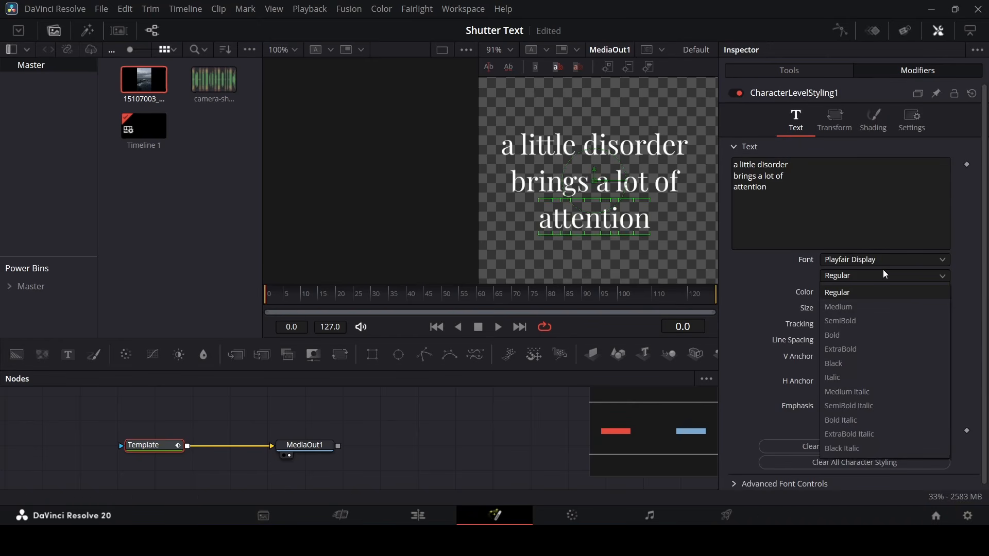
{"action": "left_click", "coordinate": [865, 451]}
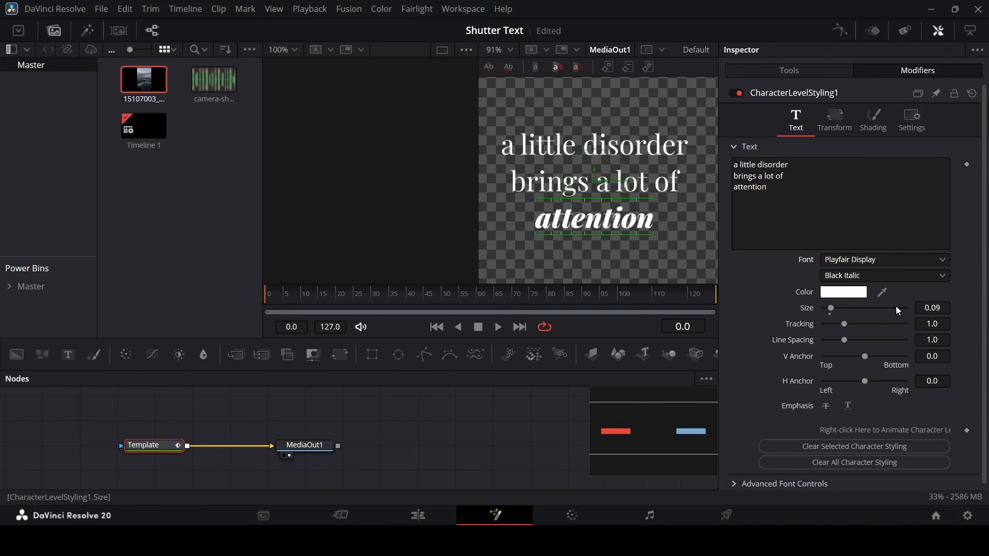
{"action": "left_click_drag", "start_coordinate": [832, 309], "coordinate": [835, 308]}
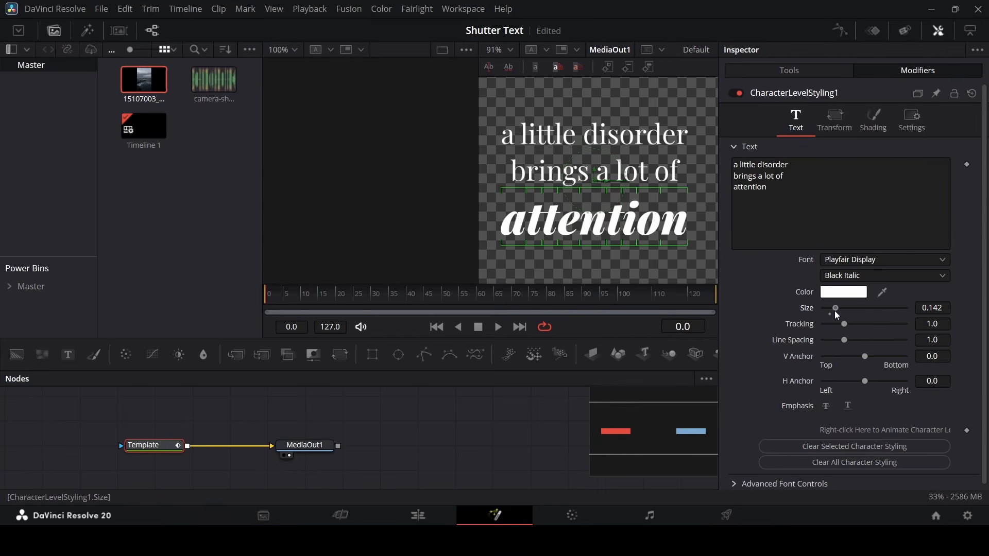
{"action": "scroll", "coordinate": [625, 204], "scroll_direction": "down", "scroll_amount": 3}
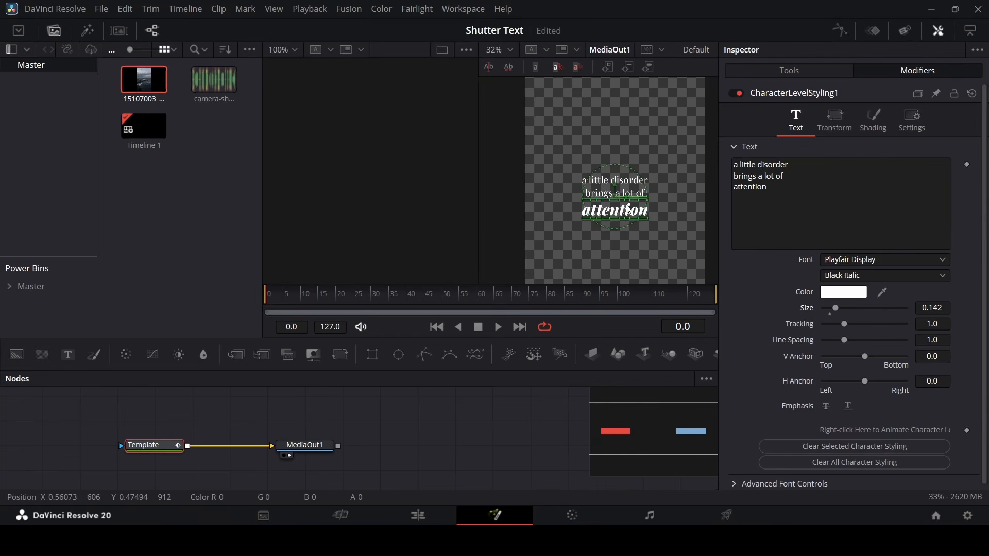
{"action": "left_click_drag", "start_coordinate": [838, 311], "coordinate": [840, 311]}
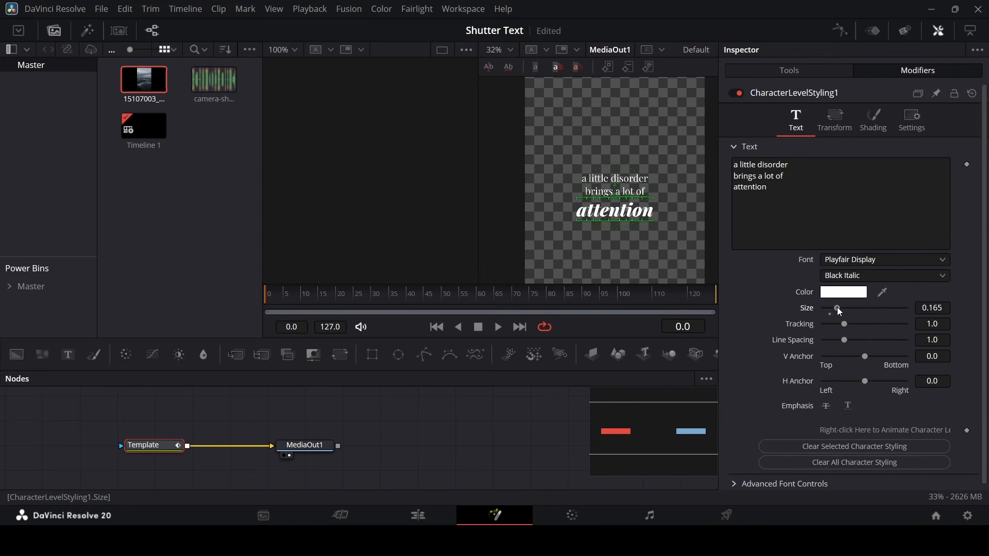
Set the size of the first two lines to 0.096 with character styling.
{"action": "left_click", "coordinate": [612, 194]}
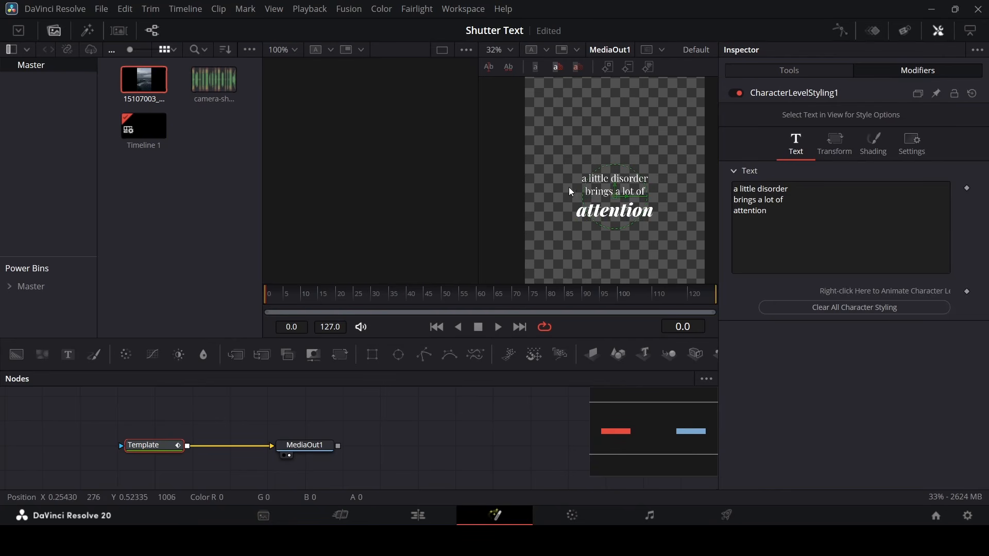
{"action": "left_click_drag", "start_coordinate": [570, 192], "coordinate": [653, 199]}
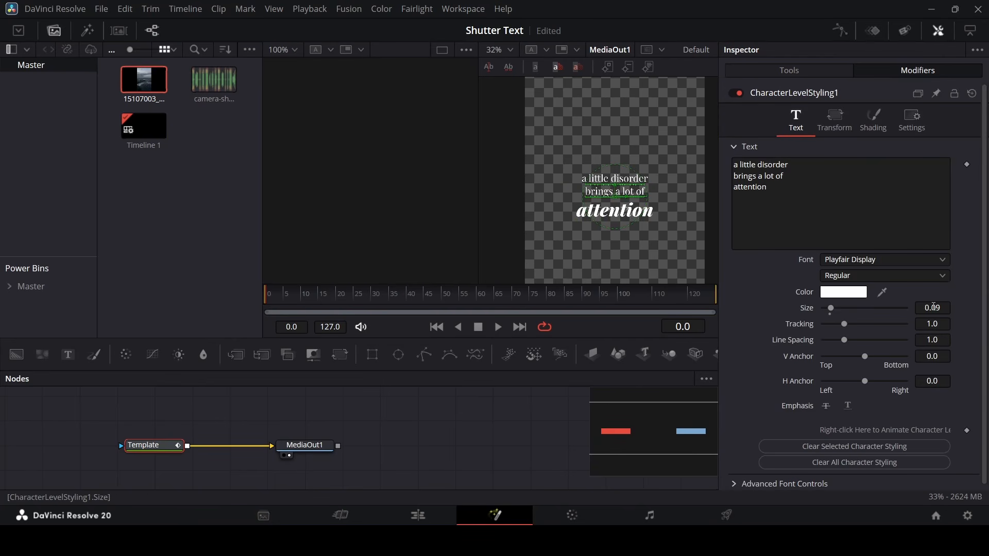
{"action": "left_click_drag", "start_coordinate": [933, 307], "coordinate": [946, 308]}
{"action": "left_click_drag", "start_coordinate": [559, 158], "coordinate": [661, 184]}
{"action": "left_click_drag", "start_coordinate": [932, 307], "coordinate": [938, 307]}
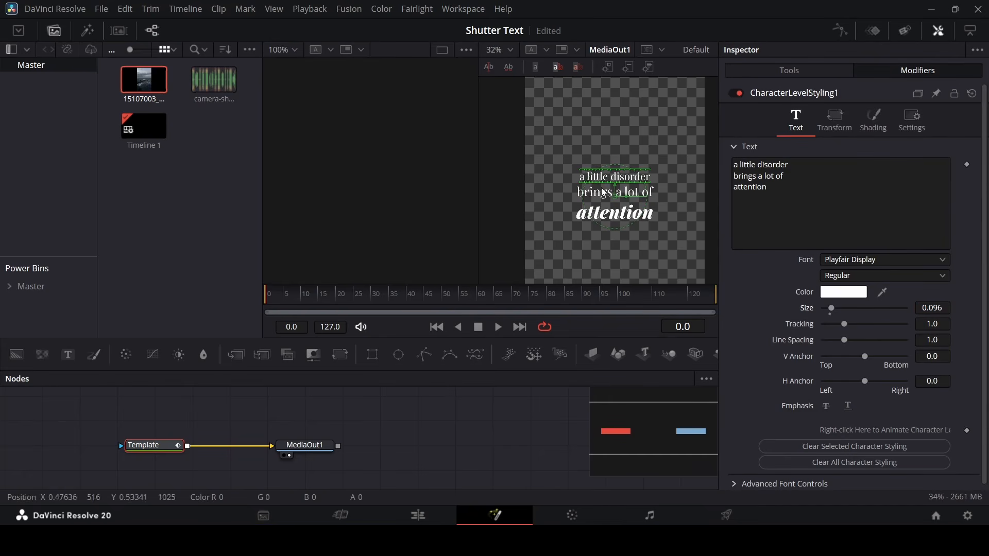
Enlarge the word "attention" to size 0.194.
{"action": "left_click_drag", "start_coordinate": [662, 213], "coordinate": [664, 209]}
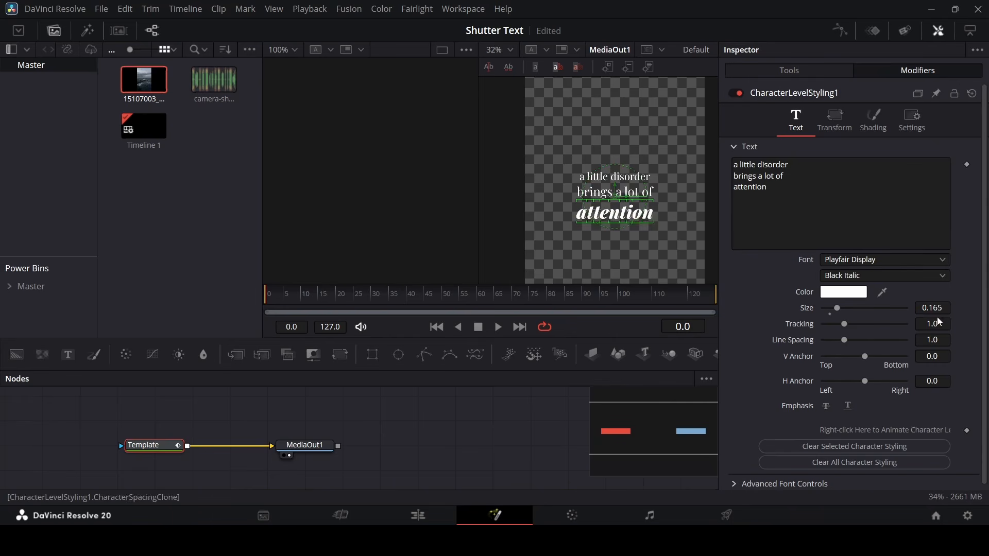
{"action": "left_click_drag", "start_coordinate": [933, 308], "coordinate": [948, 308]}
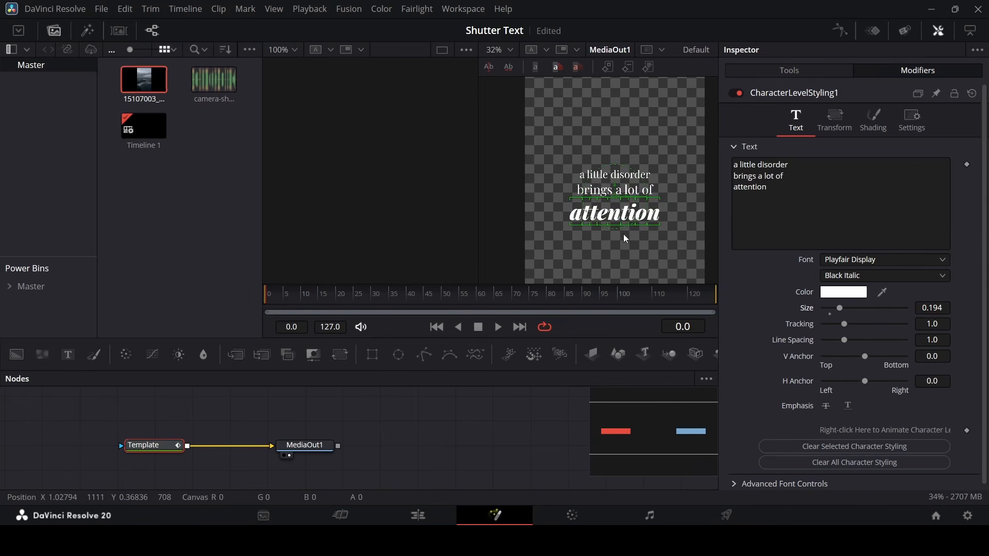
{"action": "left_click", "coordinate": [621, 261]}
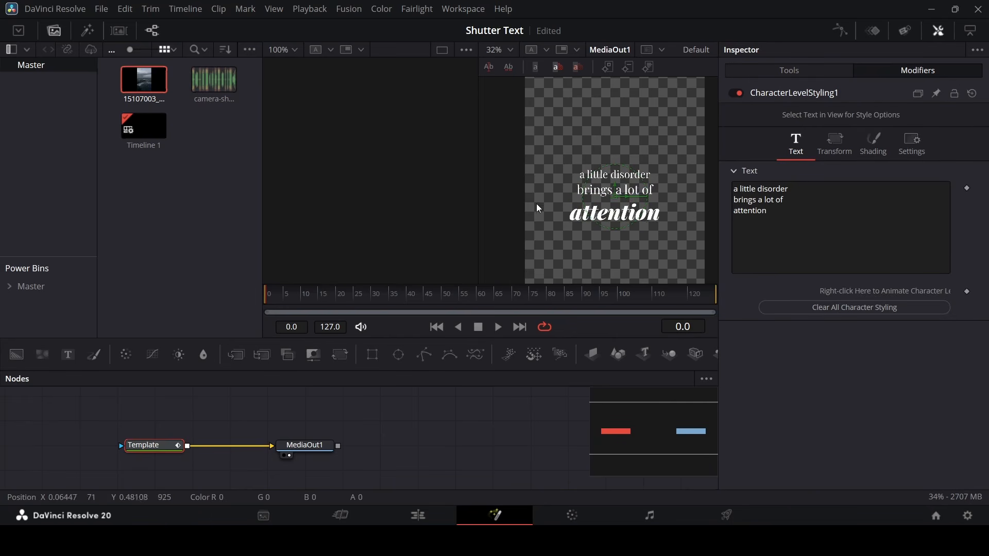
Tighten the line spacing of all three text lines to 0.417.
{"action": "left_click_drag", "start_coordinate": [543, 149], "coordinate": [690, 247]}
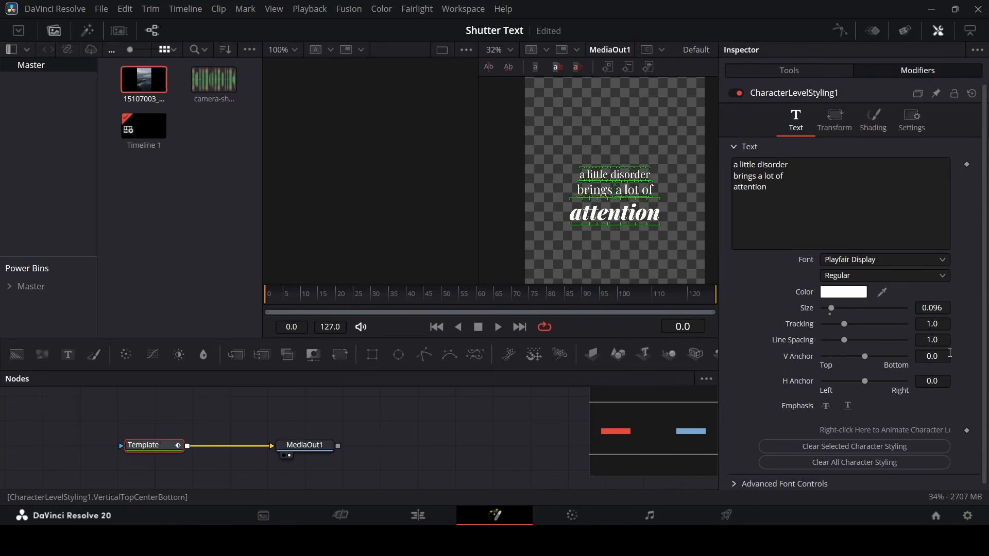
{"action": "left_click_drag", "start_coordinate": [942, 343], "coordinate": [899, 343]}
{"action": "left_click", "coordinate": [628, 250]}
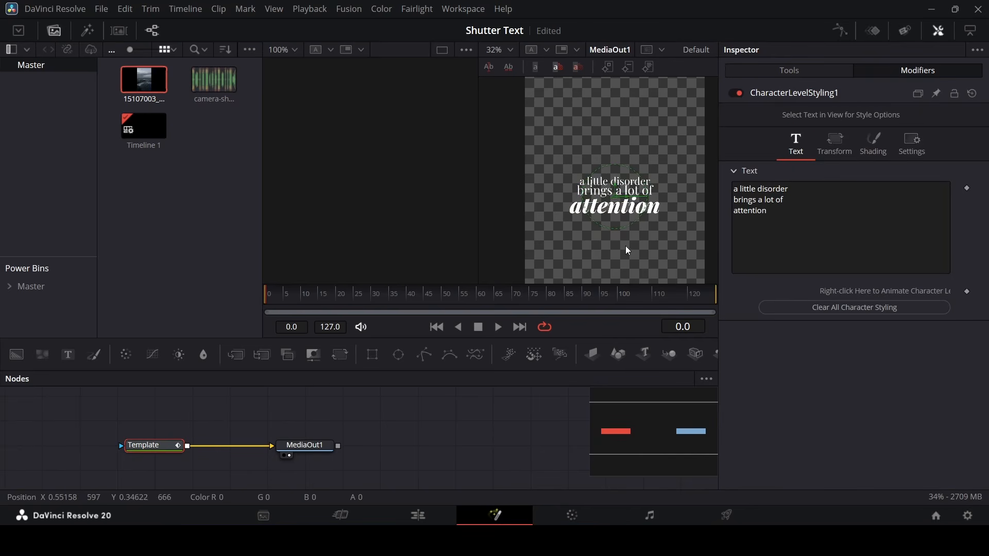
{"action": "scroll", "coordinate": [619, 197], "scroll_direction": "up", "scroll_amount": 2}
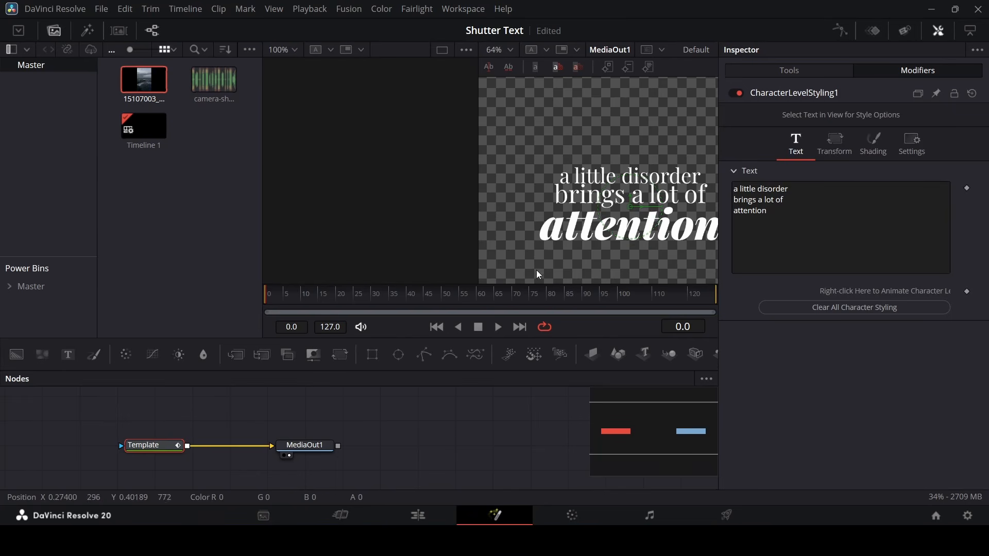
{"action": "left_click_drag", "start_coordinate": [536, 273], "coordinate": [725, 202]}
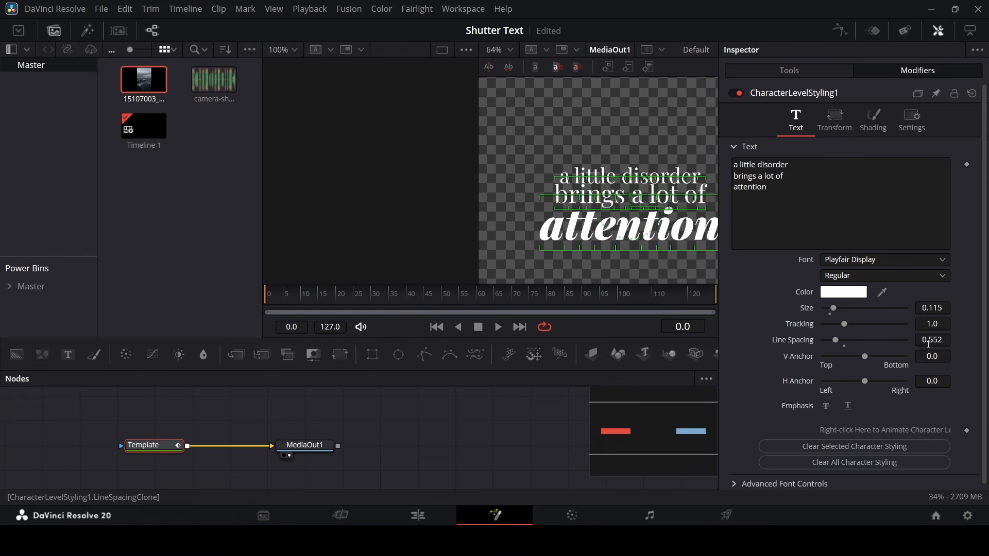
{"action": "left_click_drag", "start_coordinate": [928, 344], "coordinate": [913, 344]}
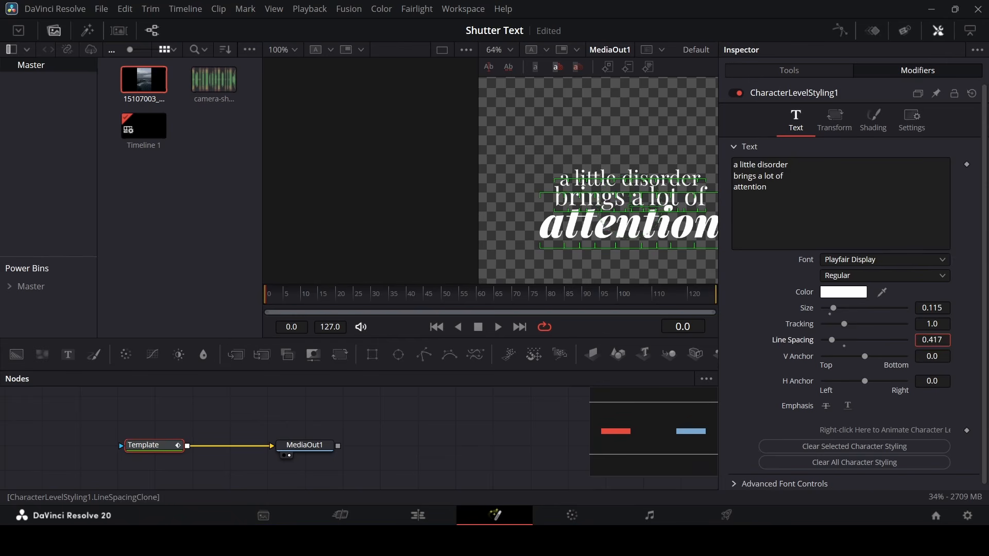
{"action": "left_click", "coordinate": [511, 215]}
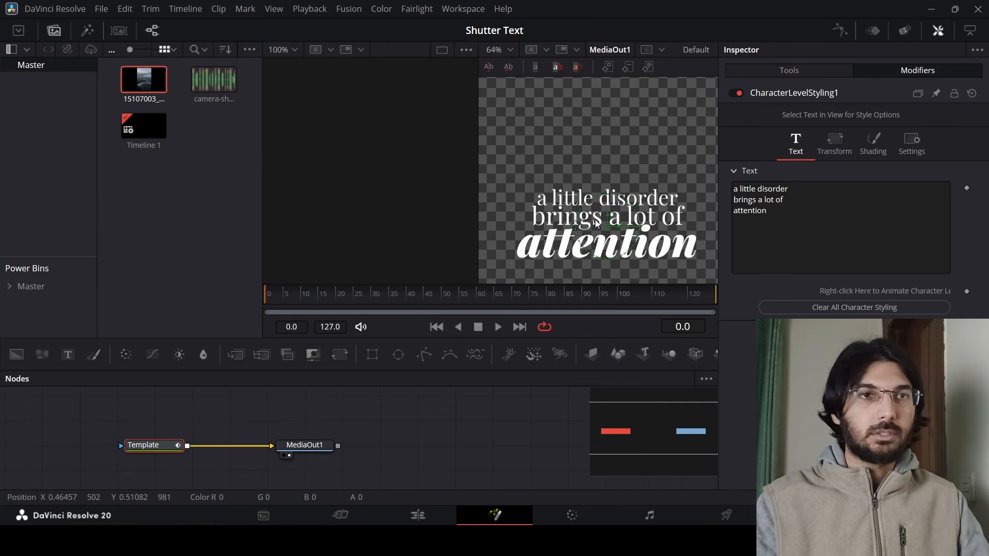
Return to the Edit page to review the styled title over the clip.
{"action": "scroll", "coordinate": [618, 208], "scroll_direction": "down", "scroll_amount": 3}
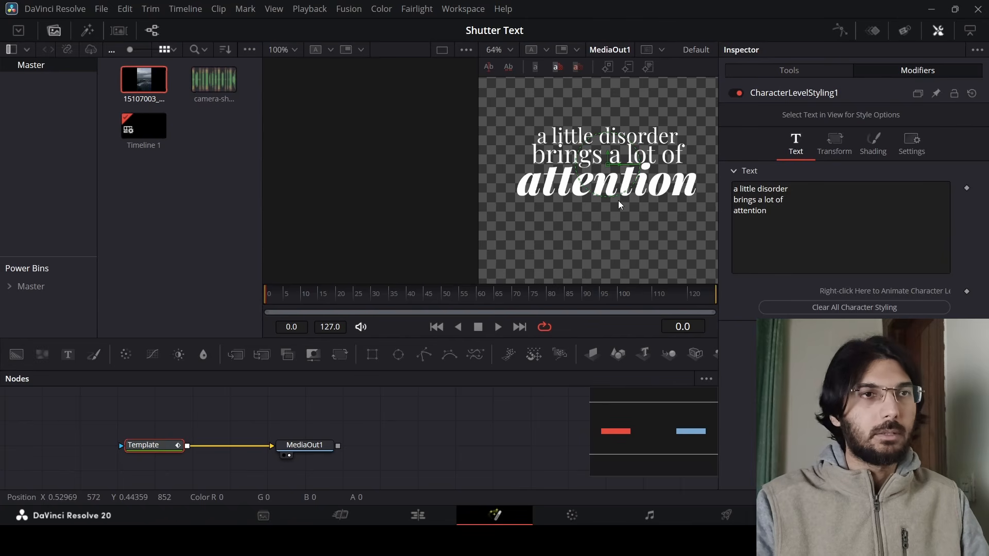
{"action": "left_click", "coordinate": [426, 513]}
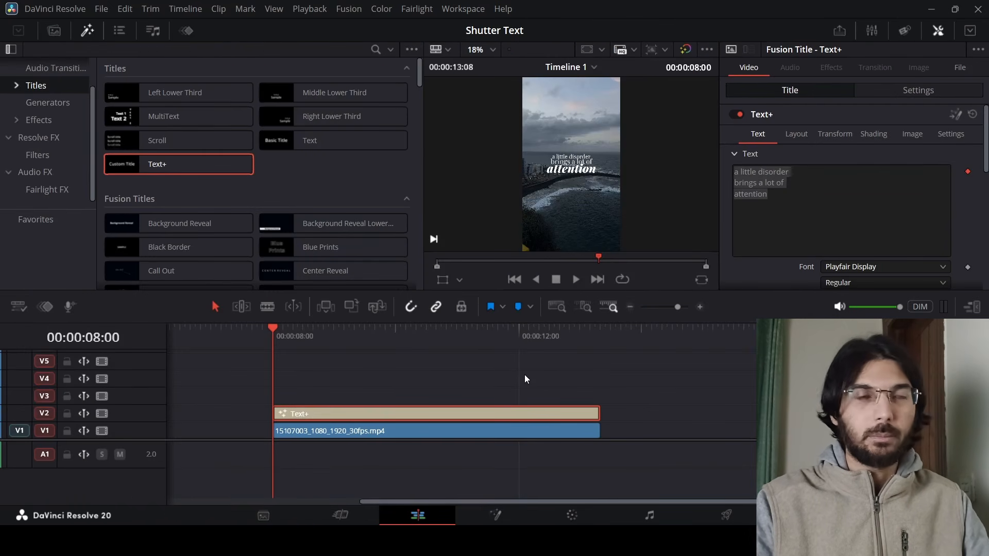
{"action": "left_click", "coordinate": [806, 136]}
{"action": "mouse_move", "coordinate": [942, 187]}
{"action": "left_mouse_down"}
{"action": "mouse_move", "coordinate": [968, 188]}
{"action": "mouse_move", "coordinate": [906, 187]}
{"action": "mouse_move", "coordinate": [927, 187]}
{"action": "left_mouse_up"}
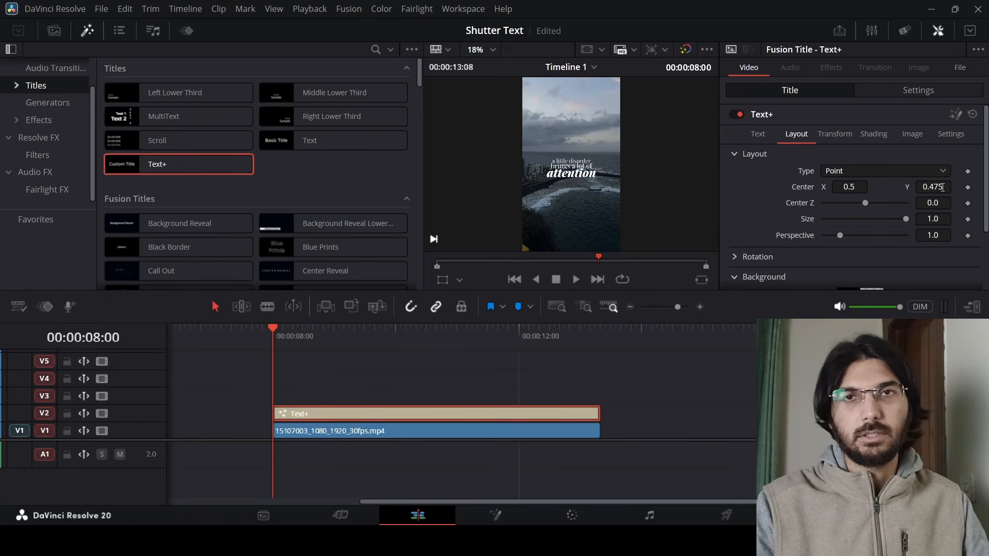
{"action": "double_click", "coordinate": [800, 187]}
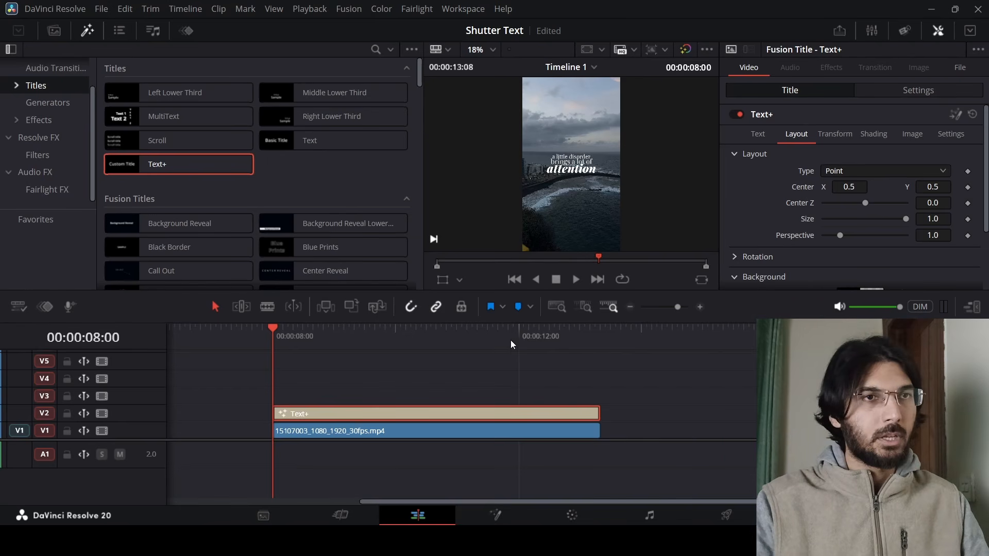
Duplicate the Text+ title clip into four stacked copies on tracks V2 to V5.
{"action": "scroll", "coordinate": [629, 378], "scroll_direction": "up", "scroll_amount": 3}
{"action": "scroll", "coordinate": [621, 379], "scroll_direction": "right", "scroll_amount": 3}
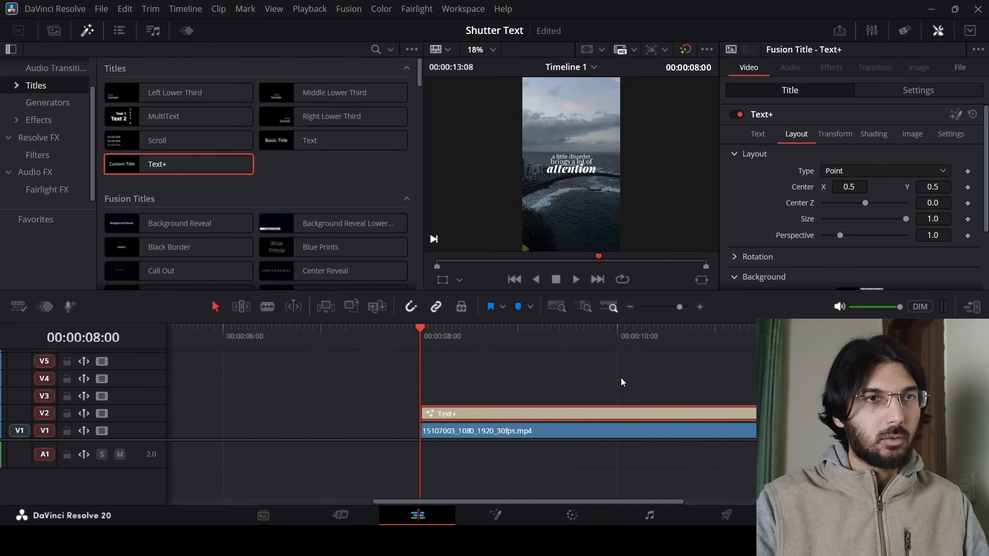
{"action": "scroll", "coordinate": [621, 381], "scroll_direction": "right", "scroll_amount": 3}
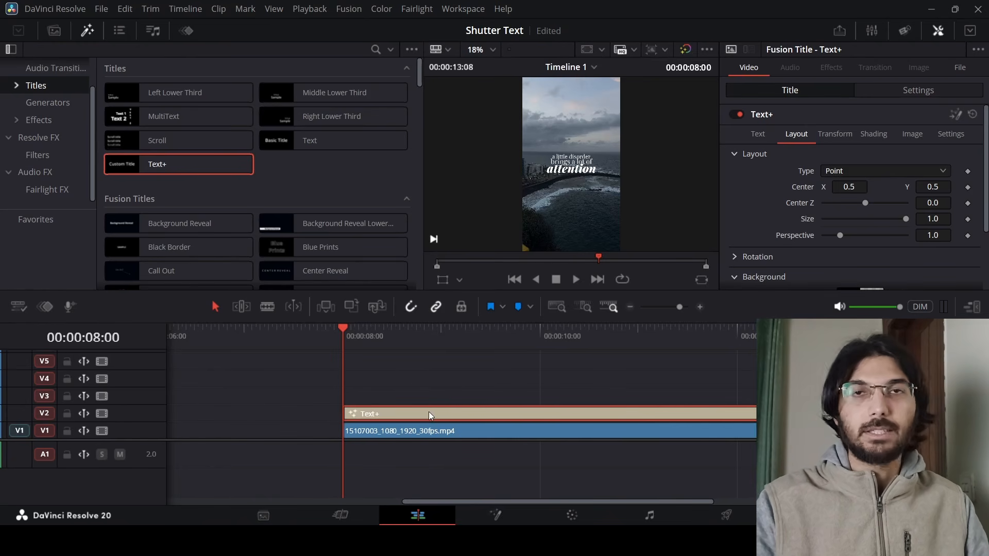
{"action": "scroll", "coordinate": [583, 156], "scroll_direction": "up", "scroll_amount": 5}
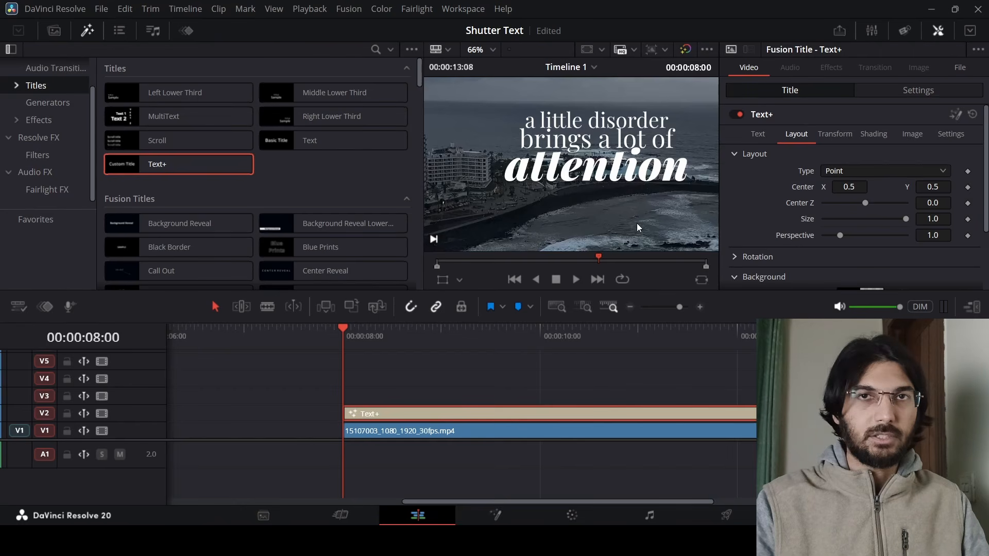
{"action": "left_click_drag", "start_coordinate": [490, 416], "coordinate": [462, 377], "text": "alt"}
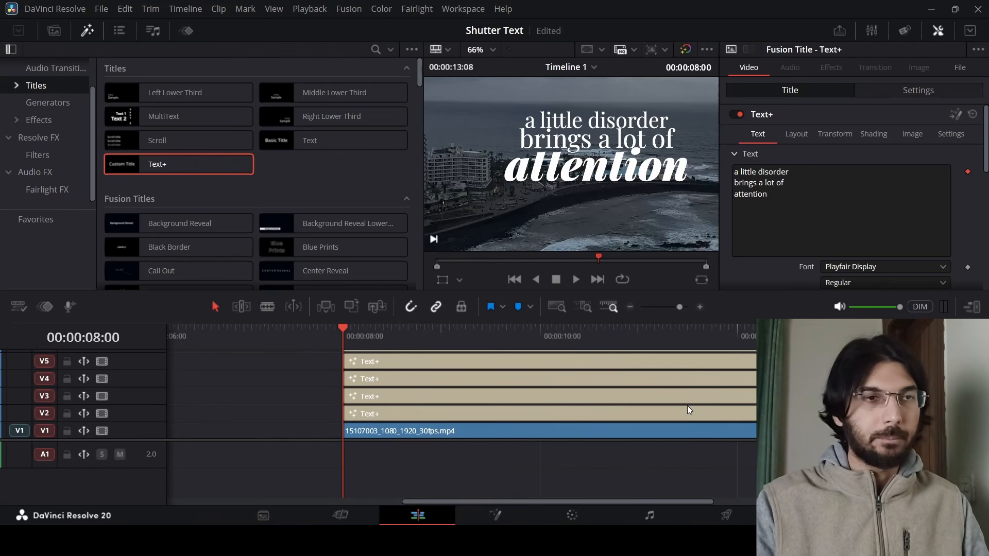
Select the title on V2 and pull its Write On end down to about 0.106.
{"action": "left_click", "coordinate": [671, 411]}
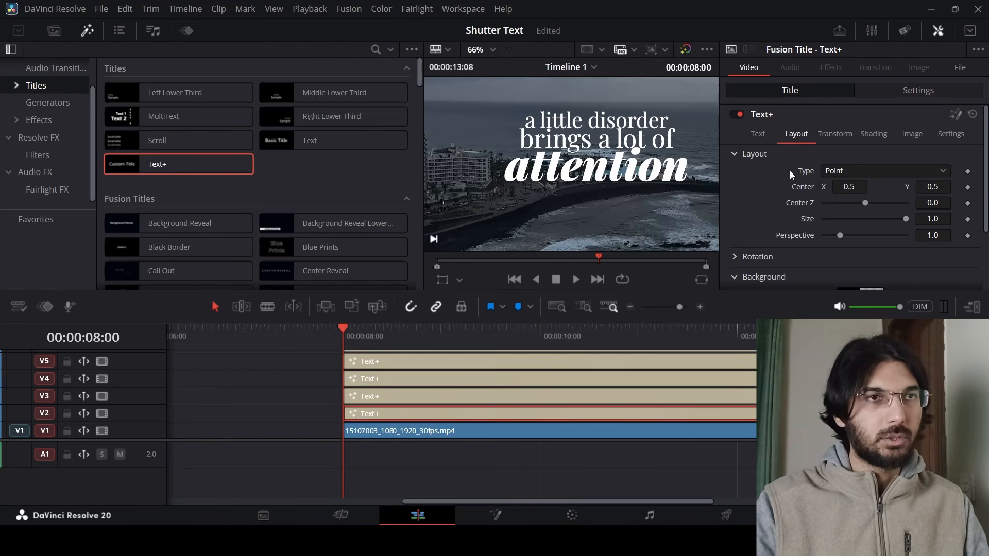
{"action": "scroll", "coordinate": [844, 209], "scroll_direction": "down", "scroll_amount": 3}
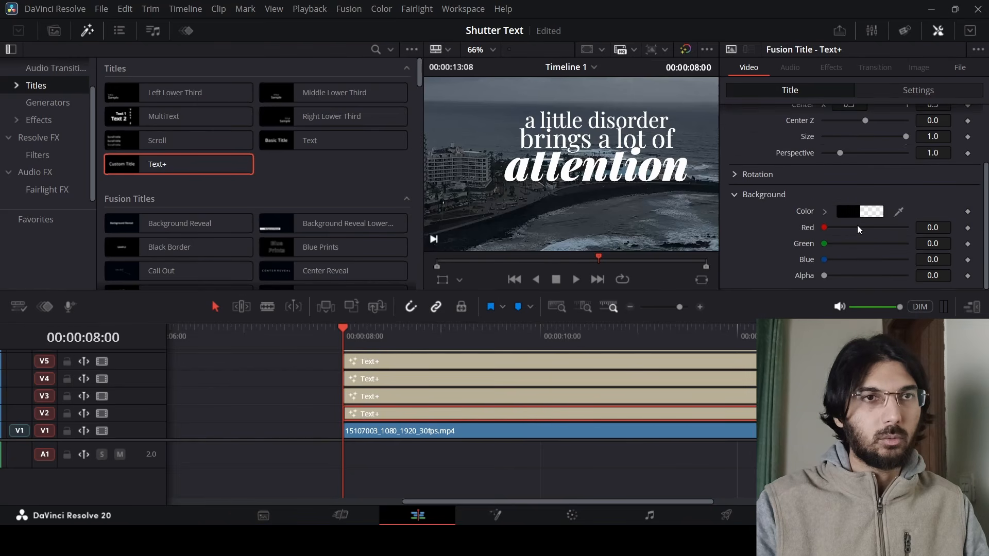
{"action": "scroll", "coordinate": [853, 224], "scroll_direction": "up", "scroll_amount": 3}
{"action": "left_click", "coordinate": [760, 136]}
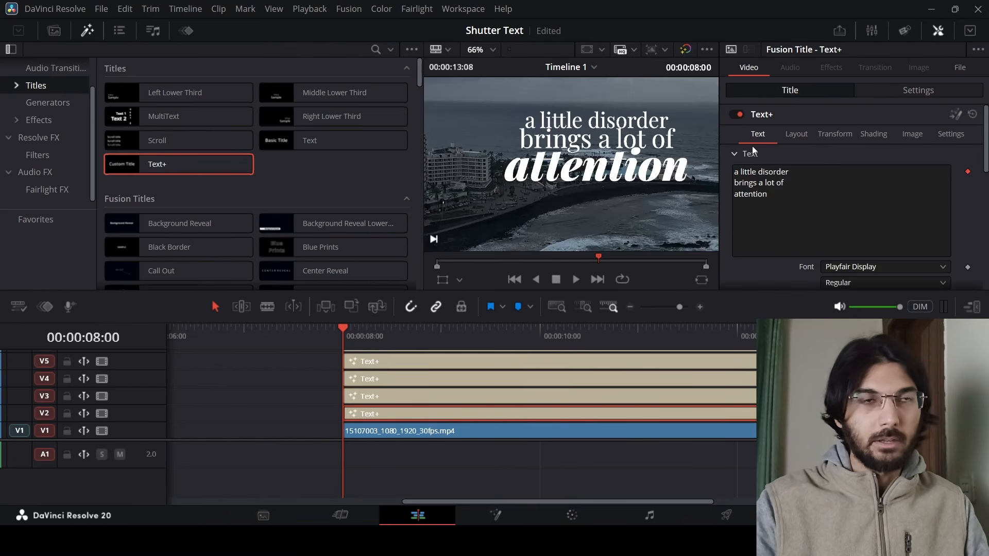
{"action": "scroll", "coordinate": [807, 237], "scroll_direction": "down", "scroll_amount": 10}
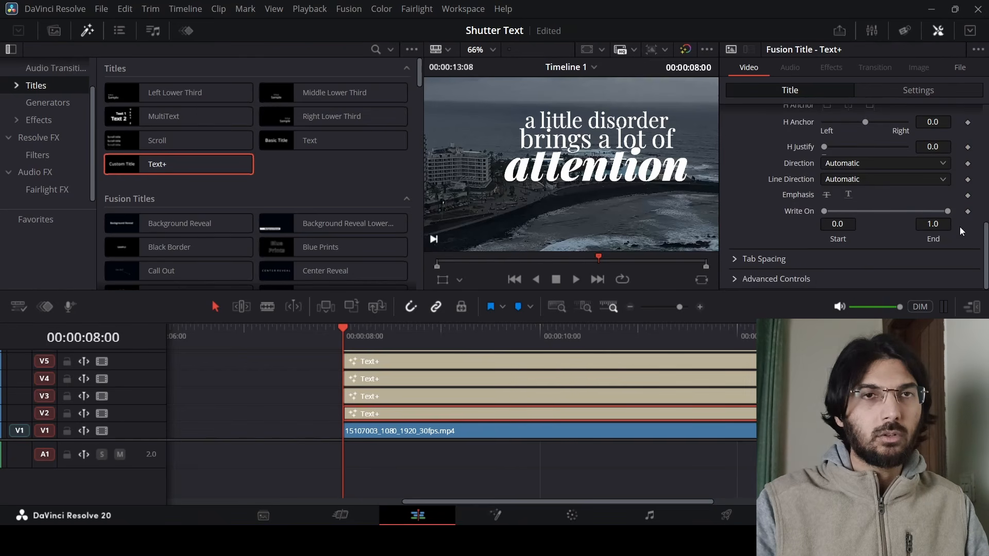
{"action": "left_click_drag", "start_coordinate": [946, 211], "coordinate": [842, 215]}
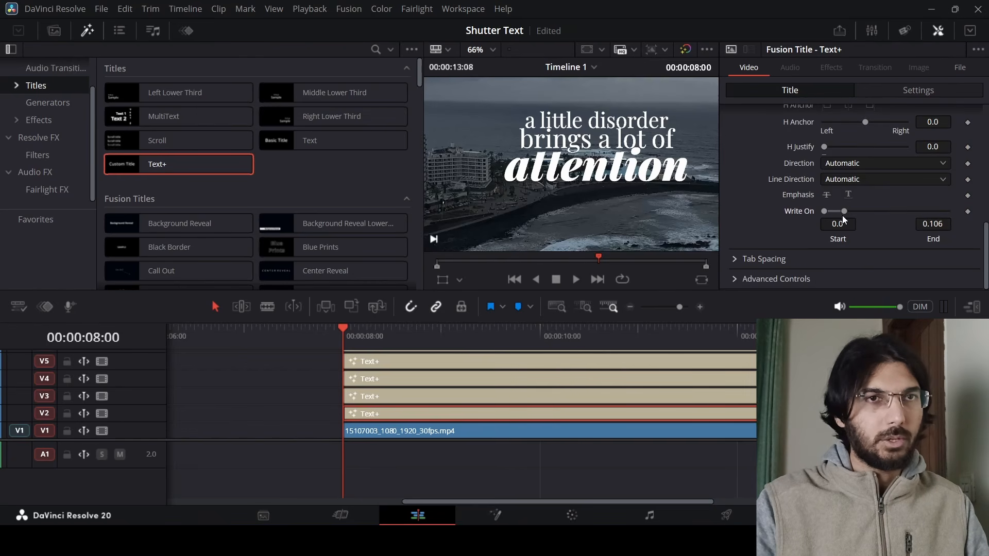
Disable the video tracks holding the stacked title copies.
{"action": "left_click", "coordinate": [103, 414]}
{"action": "left_click", "coordinate": [103, 396]}
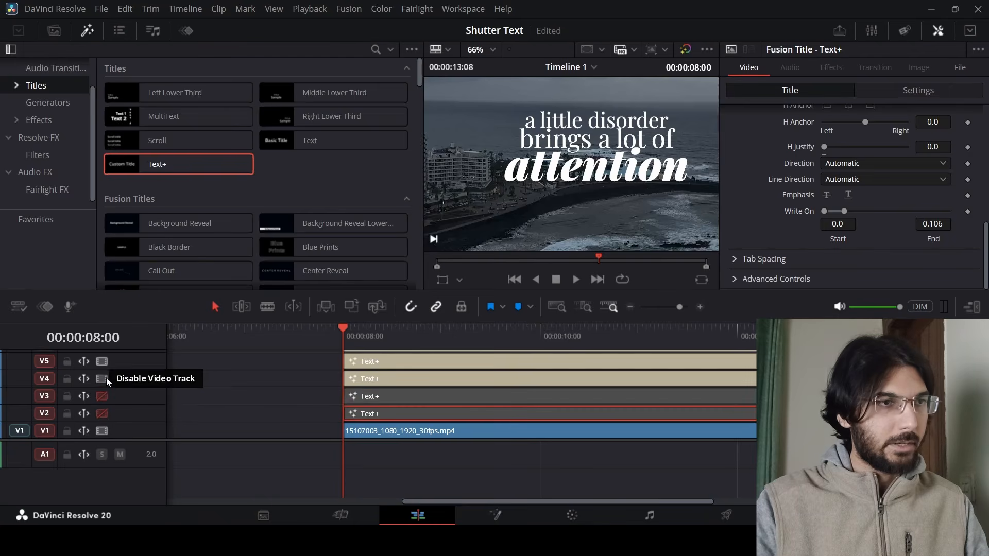
{"action": "left_click", "coordinate": [102, 378]}
{"action": "left_click", "coordinate": [103, 361]}
{"action": "scroll", "coordinate": [114, 374], "scroll_direction": "up", "scroll_amount": 4}
{"action": "left_click", "coordinate": [103, 412]}
{"action": "left_click", "coordinate": [103, 394]}
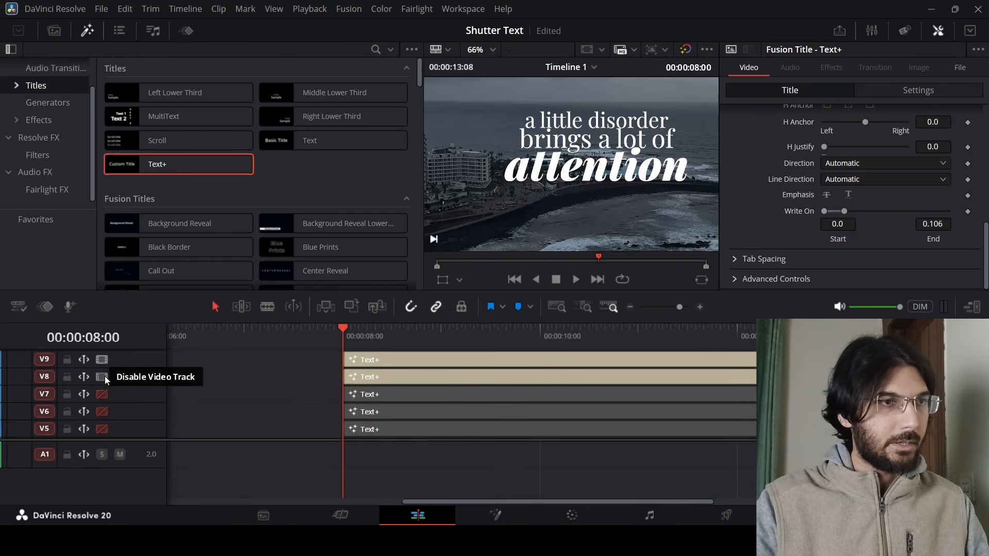
{"action": "left_click", "coordinate": [103, 359]}
{"action": "left_click", "coordinate": [102, 377]}
{"action": "scroll", "coordinate": [137, 385], "scroll_direction": "down", "scroll_amount": 4}
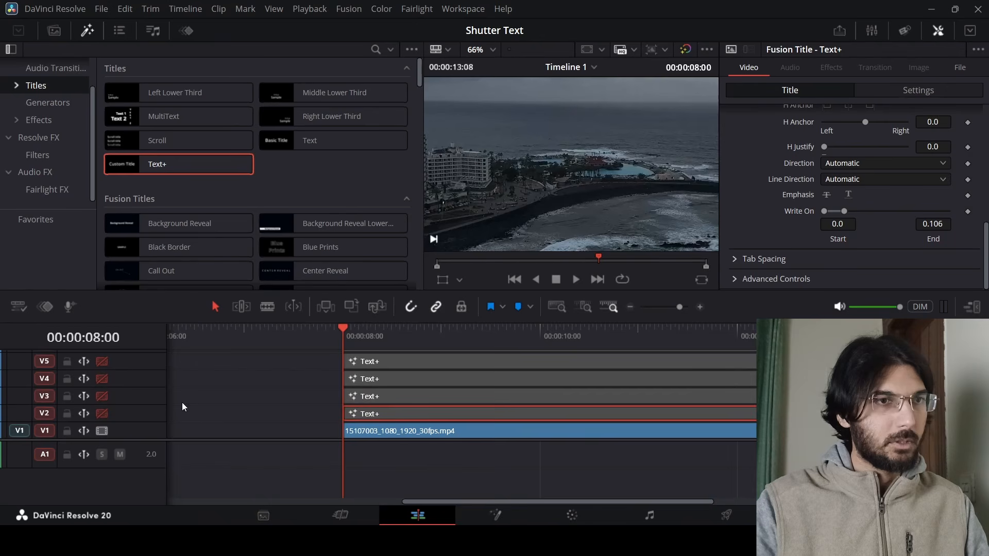
Re-enable tracks V2 and V3, then set the V3 title's Write On start to 0.033 and end to 0.183.
{"action": "left_click", "coordinate": [102, 413]}
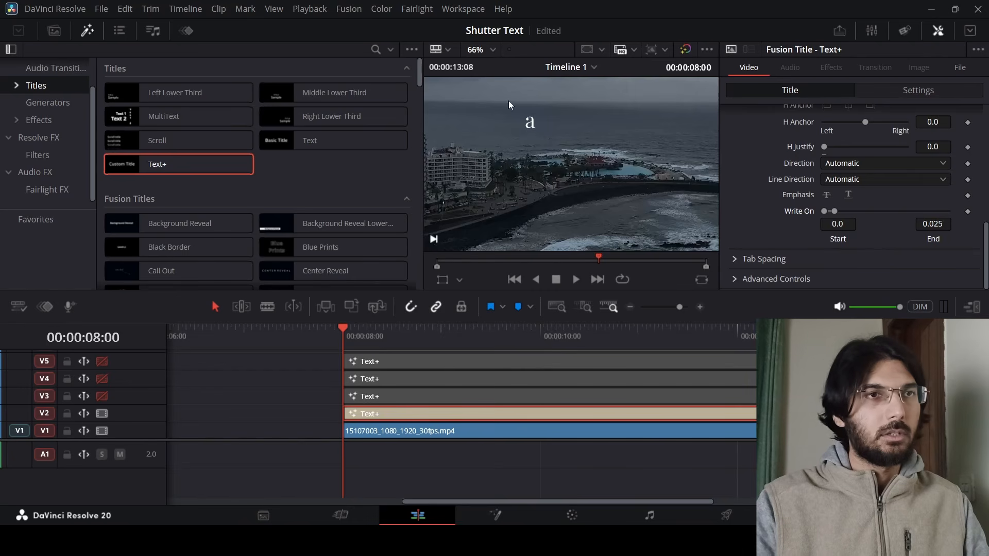
{"action": "left_click", "coordinate": [102, 396]}
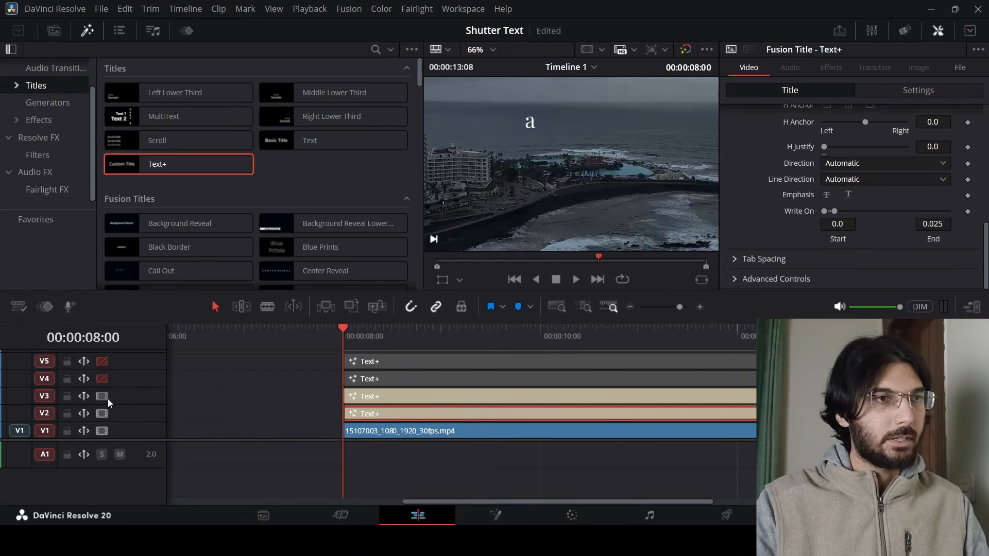
{"action": "left_click", "coordinate": [359, 396]}
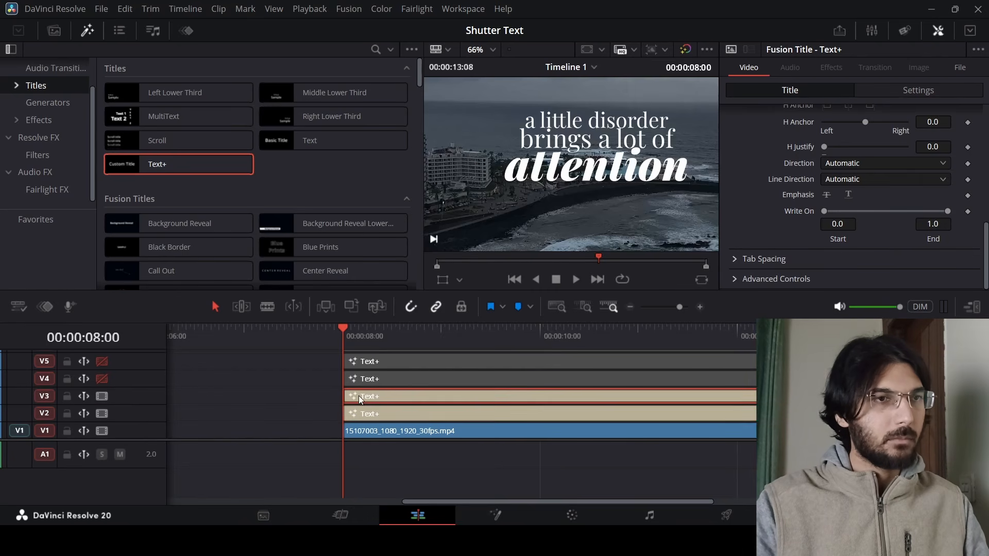
{"action": "left_click_drag", "start_coordinate": [942, 212], "coordinate": [833, 209]}
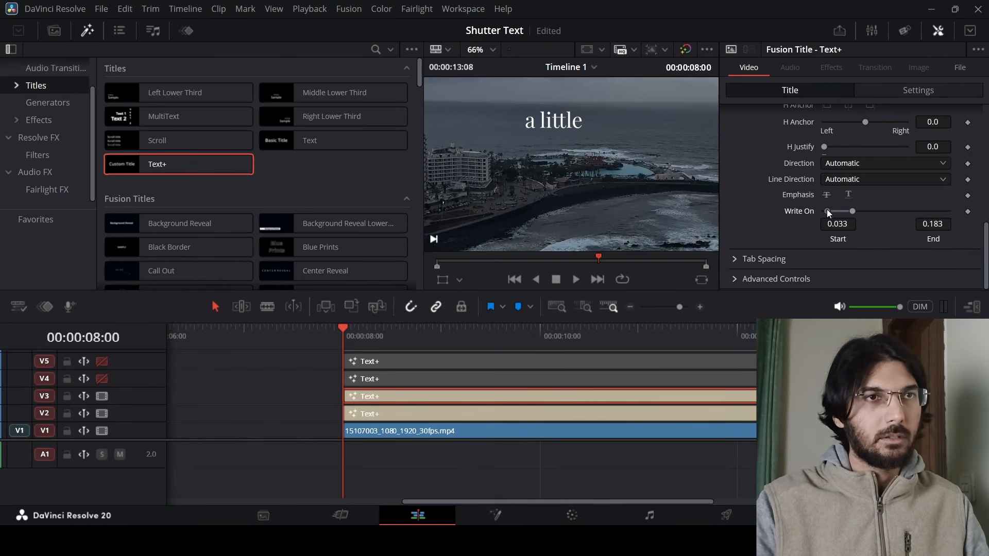
Disable tracks V2 and V3 and enable track V4 so only its title shows.
{"action": "left_click", "coordinate": [106, 416]}
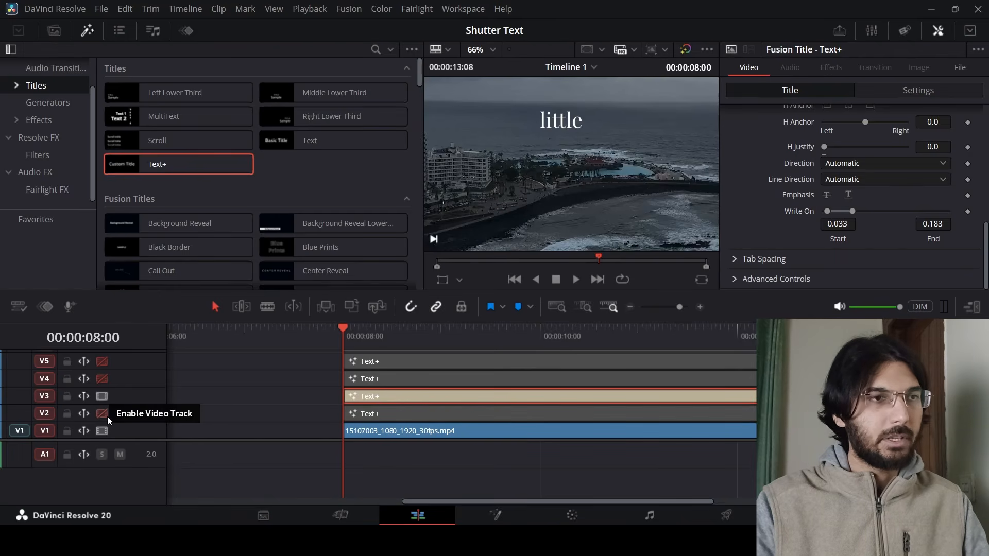
{"action": "left_click", "coordinate": [101, 377]}
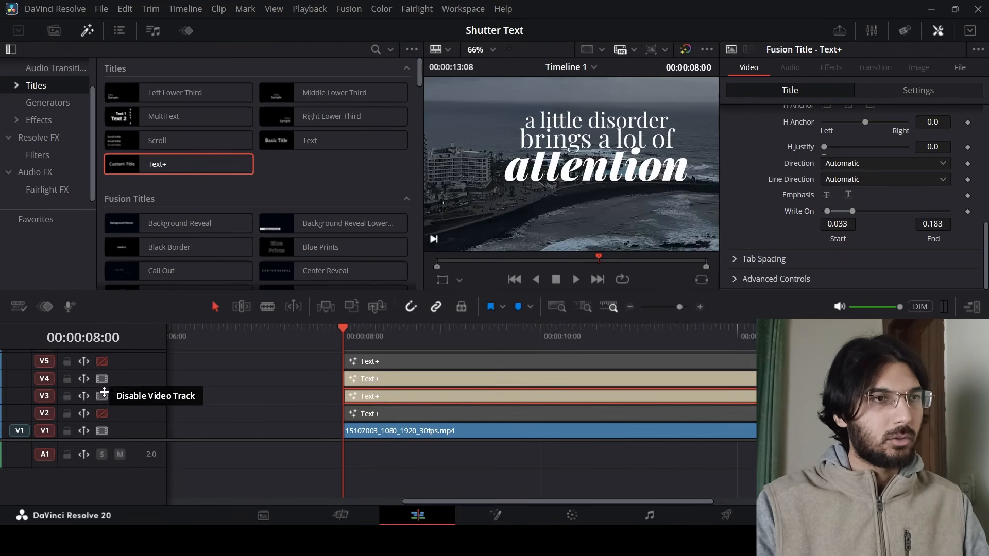
{"action": "left_click", "coordinate": [102, 396]}
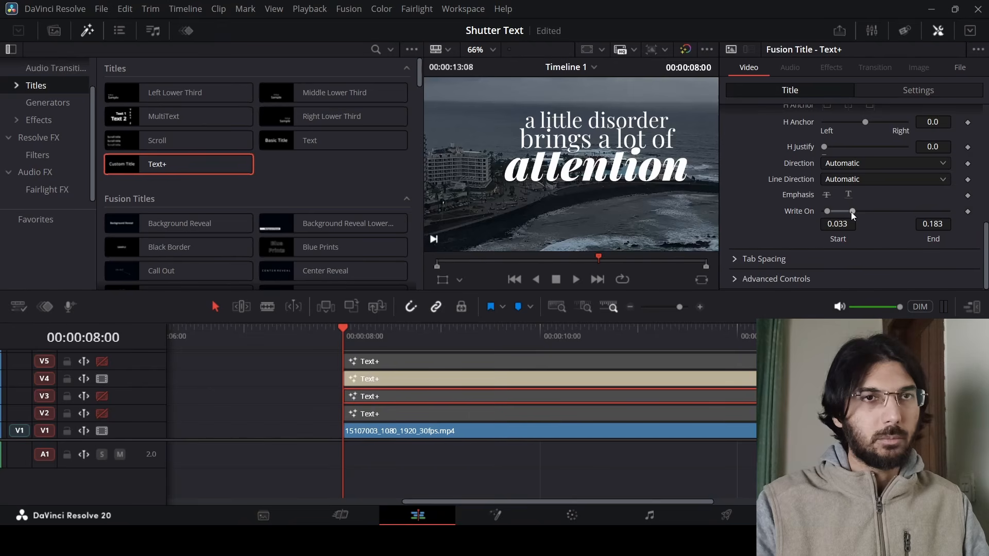
Select the V4 title and narrow its Write On range so it reveals only its own word.
{"action": "left_click_drag", "start_coordinate": [851, 212], "coordinate": [839, 215]}
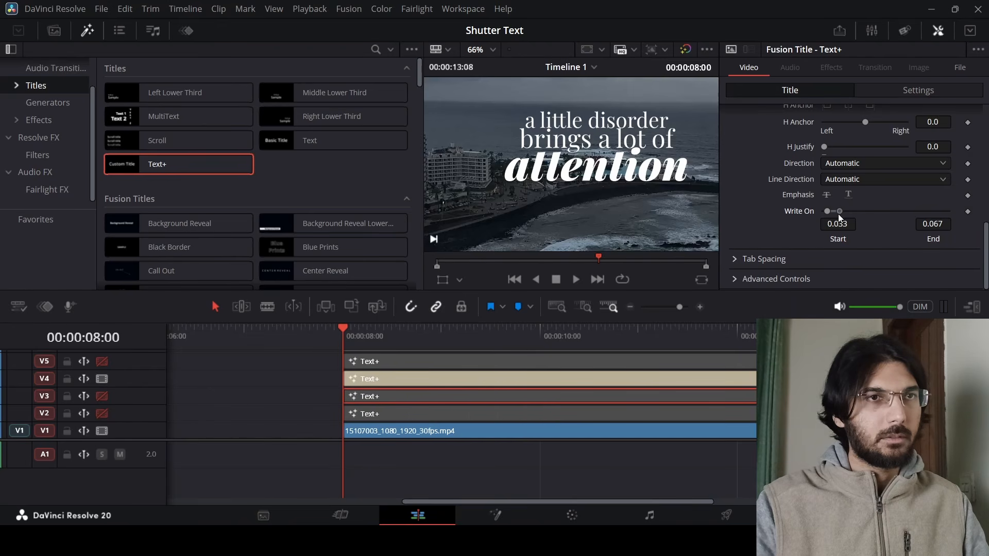
{"action": "left_click", "coordinate": [588, 379]}
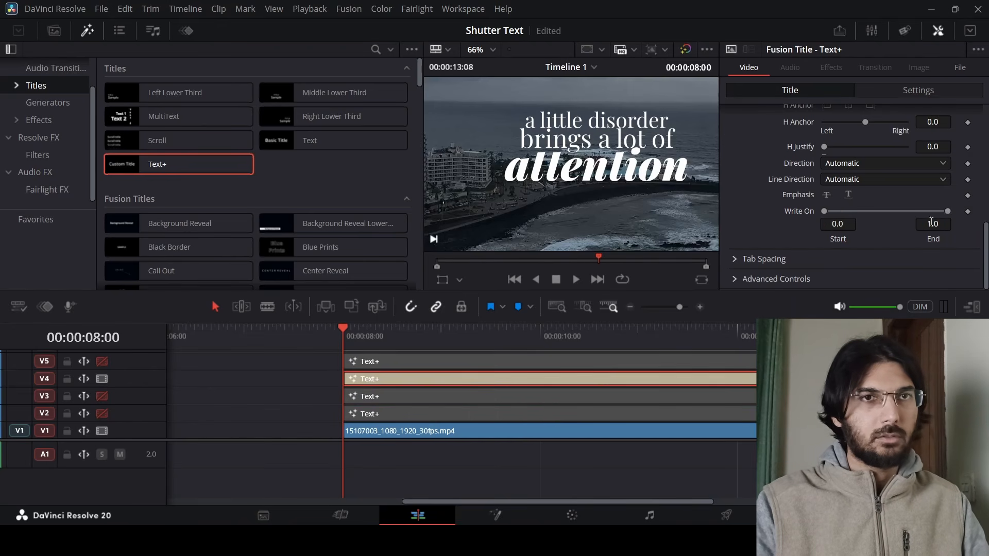
{"action": "left_click_drag", "start_coordinate": [945, 211], "coordinate": [847, 211]}
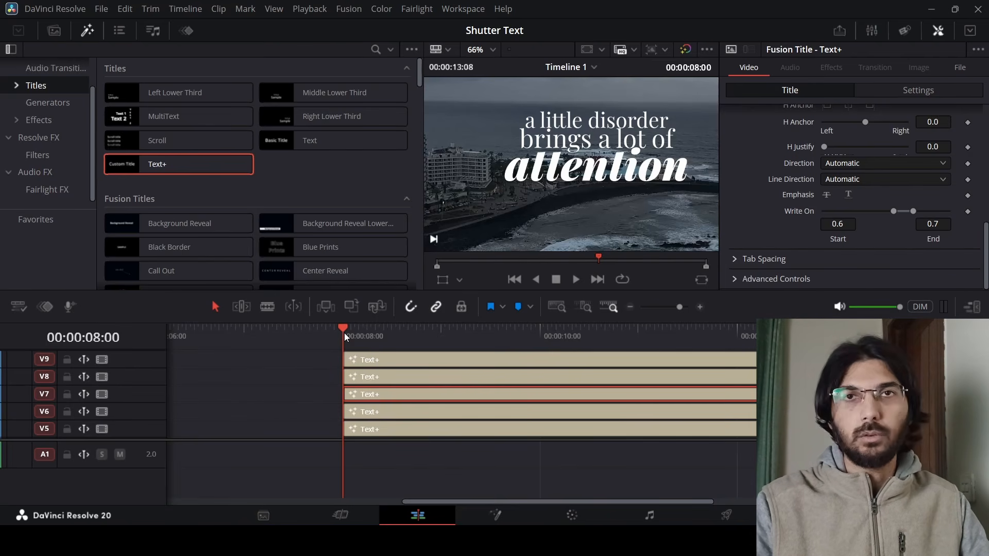
Move the playhead two frames forward to 00:00:08:02 and blade all stacked clips there.
{"action": "mouse_move", "coordinate": [344, 332]}
{"action": "left_mouse_down"}
{"action": "mouse_move", "coordinate": [356, 338]}
{"action": "mouse_move", "coordinate": [343, 341]}
{"action": "left_mouse_up"}
{"action": "key", "text": "Right"}
{"action": "key", "text": "Right"}
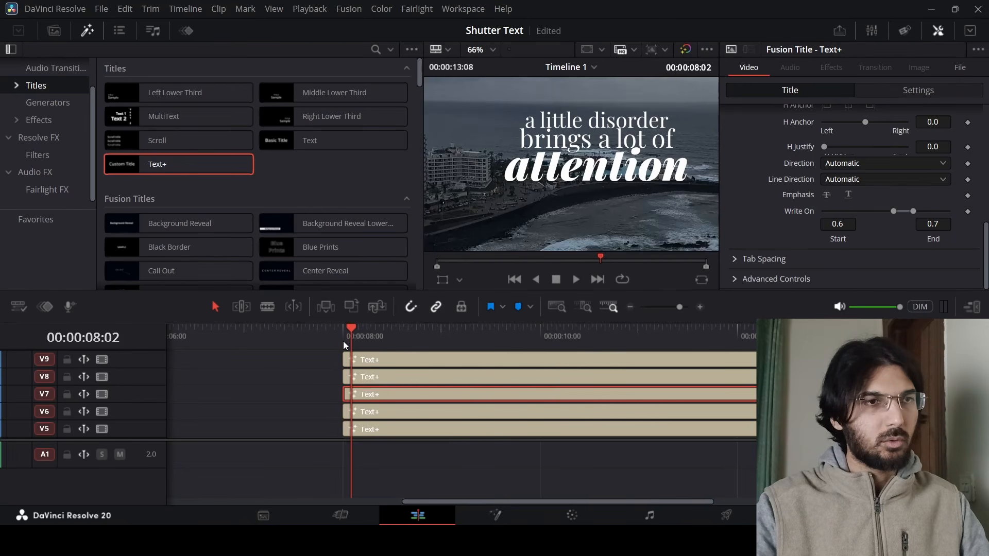
{"action": "left_click", "coordinate": [317, 373]}
{"action": "scroll", "coordinate": [389, 384], "scroll_direction": "down", "scroll_amount": 3}
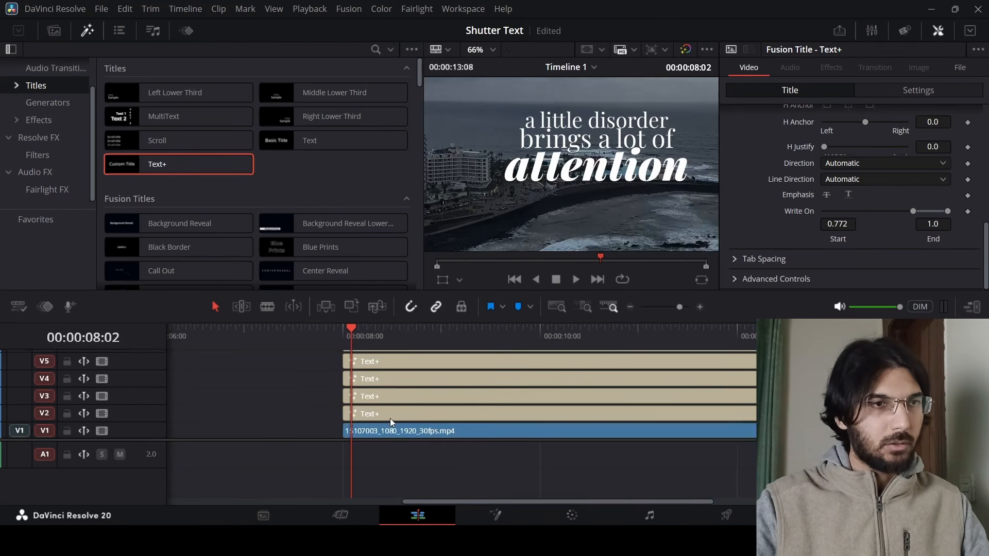
{"action": "scroll", "coordinate": [384, 391], "scroll_direction": "up", "scroll_amount": 3}
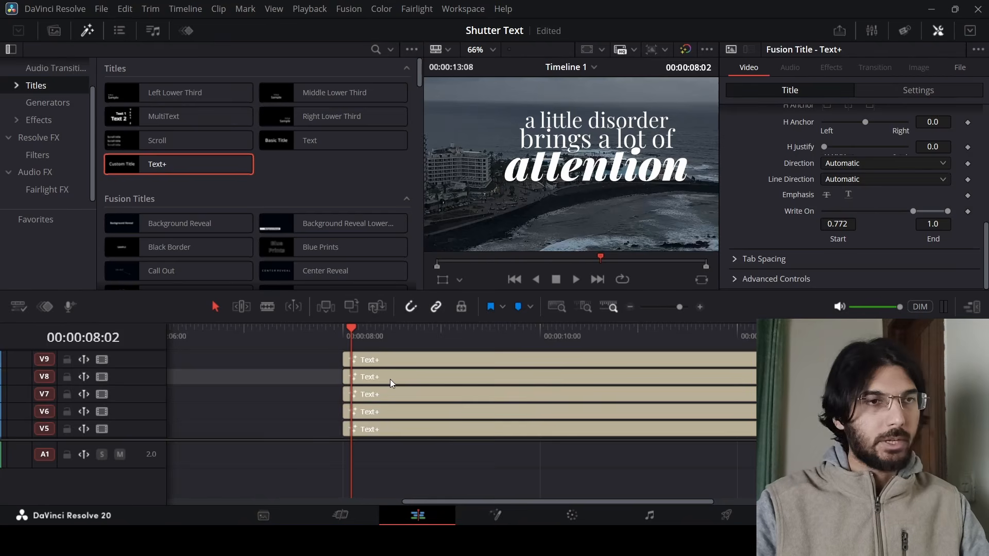
{"action": "scroll", "coordinate": [391, 379], "scroll_direction": "down", "scroll_amount": 3}
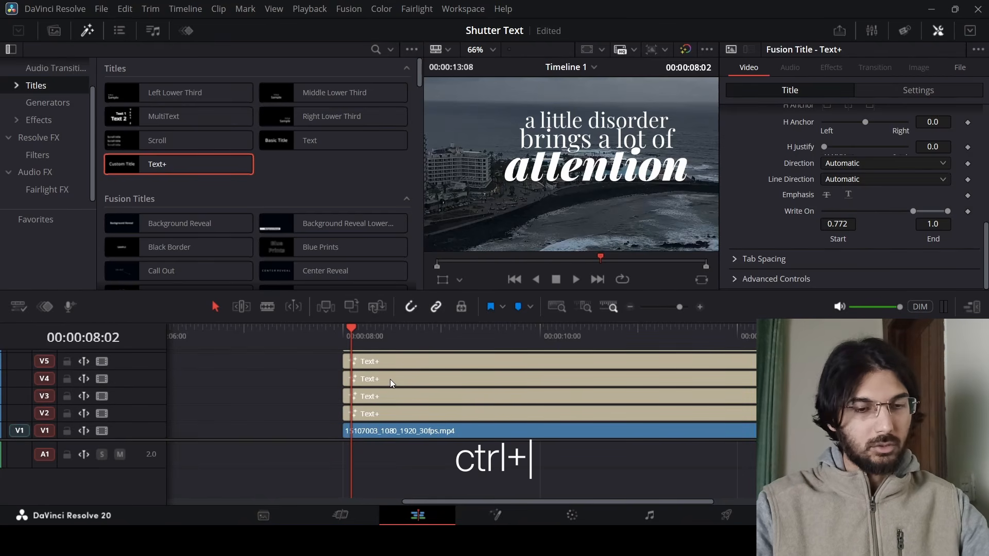
{"action": "key", "text": "ctrl+b"}
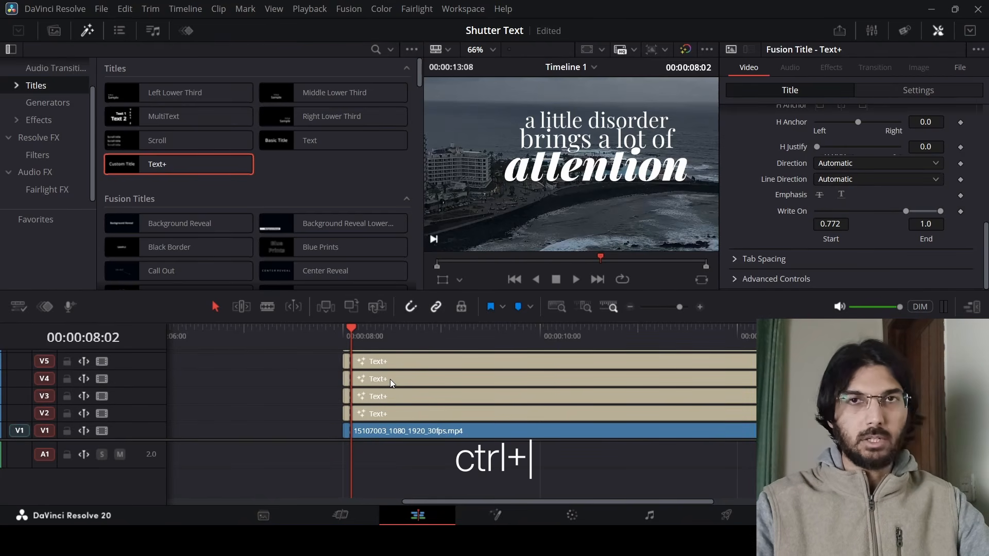
Stagger the stacked title clips so each higher track starts a few frames later than the one below, from 00:00:08:00.
{"action": "left_click", "coordinate": [342, 340]}
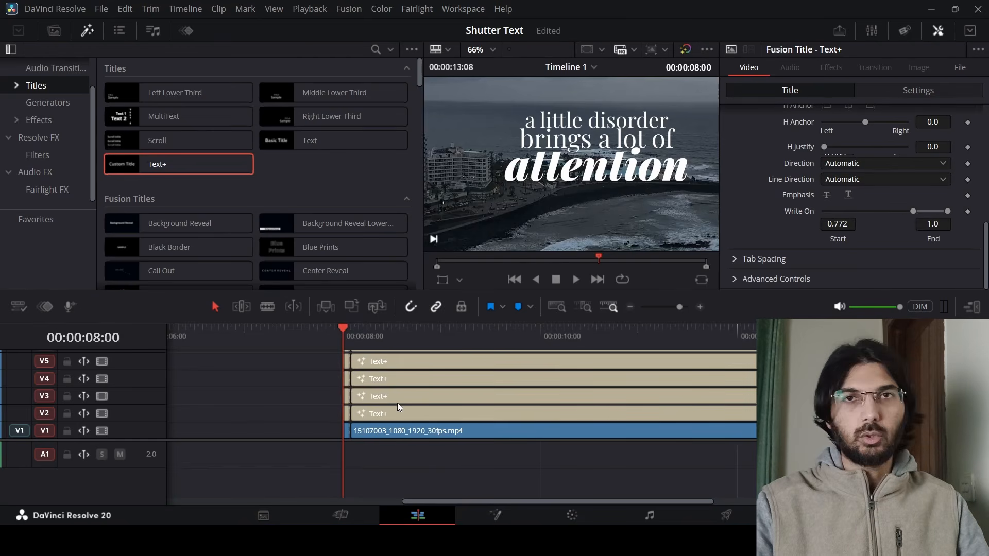
{"action": "left_click", "coordinate": [391, 432]}
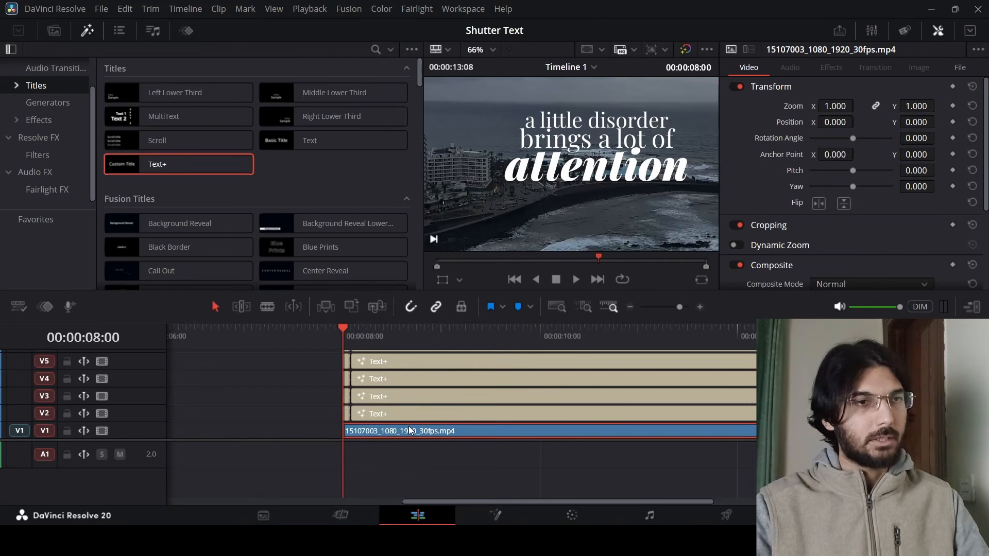
{"action": "scroll", "coordinate": [394, 381], "scroll_direction": "up", "scroll_amount": 3}
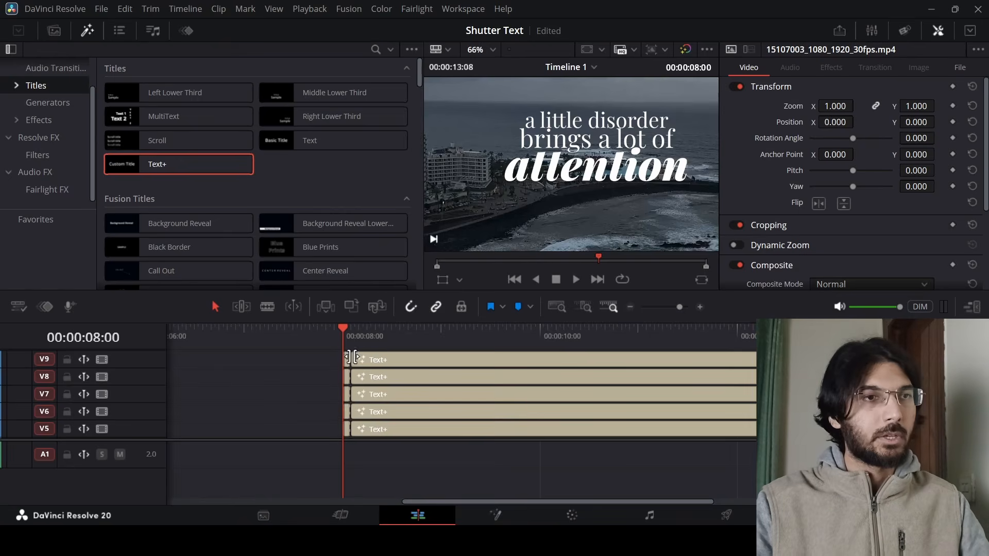
{"action": "scroll", "coordinate": [371, 379], "scroll_direction": "left", "scroll_amount": 5}
{"action": "scroll", "coordinate": [552, 402], "scroll_direction": "down", "scroll_amount": 2}
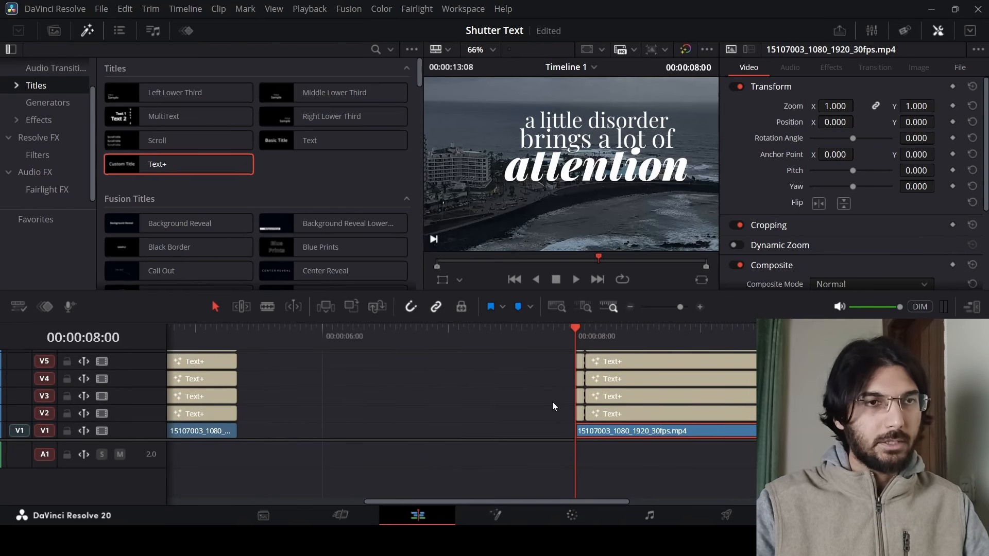
{"action": "scroll", "coordinate": [527, 394], "scroll_direction": "right", "scroll_amount": 3}
{"action": "left_click", "coordinate": [405, 394]}
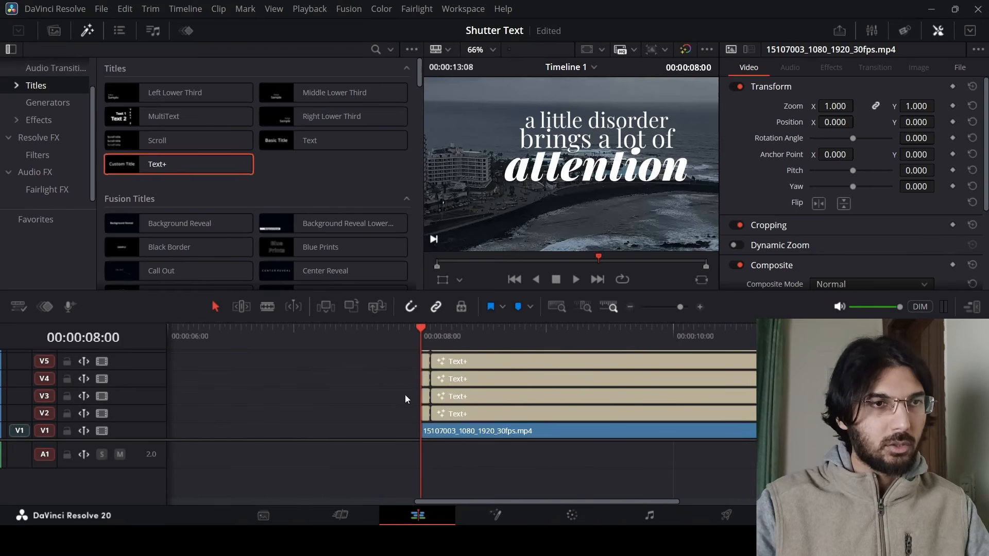
{"action": "left_click", "coordinate": [499, 400]}
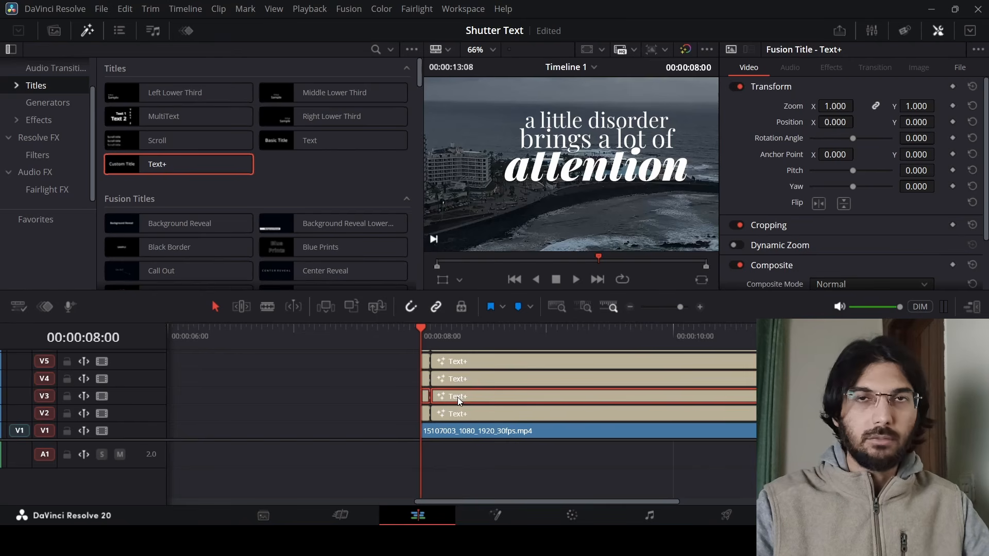
{"action": "left_click_drag", "start_coordinate": [458, 397], "coordinate": [474, 397]}
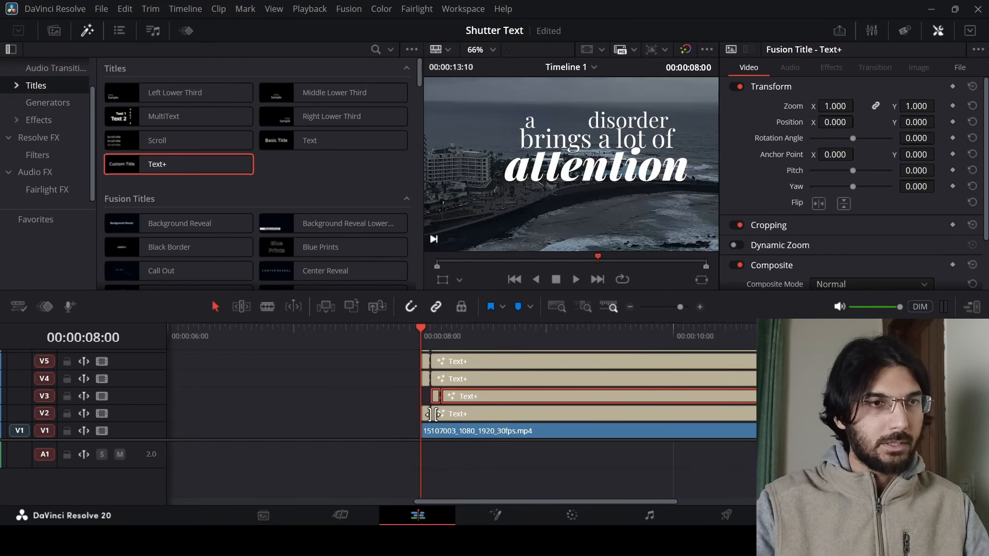
{"action": "left_click", "coordinate": [407, 384]}
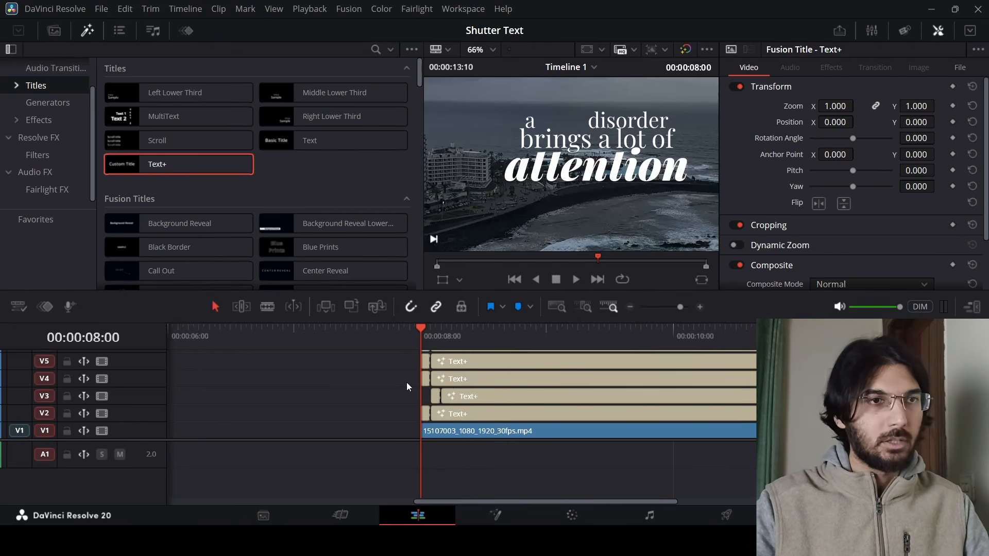
{"action": "left_click_drag", "start_coordinate": [446, 381], "coordinate": [491, 361]}
{"action": "left_click", "coordinate": [455, 360]}
{"action": "scroll", "coordinate": [486, 387], "scroll_direction": "up", "scroll_amount": 3}
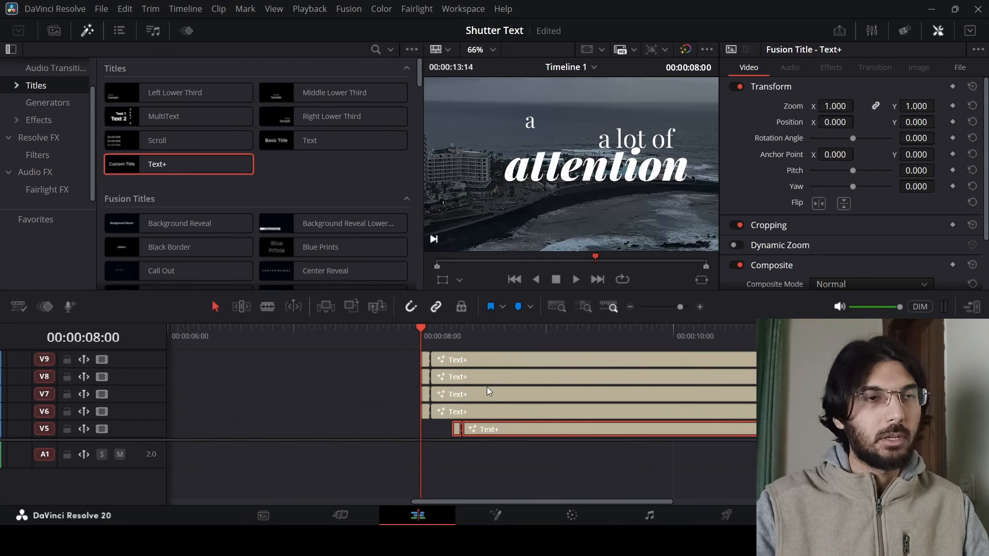
{"action": "left_click_drag", "start_coordinate": [455, 410], "coordinate": [496, 411]}
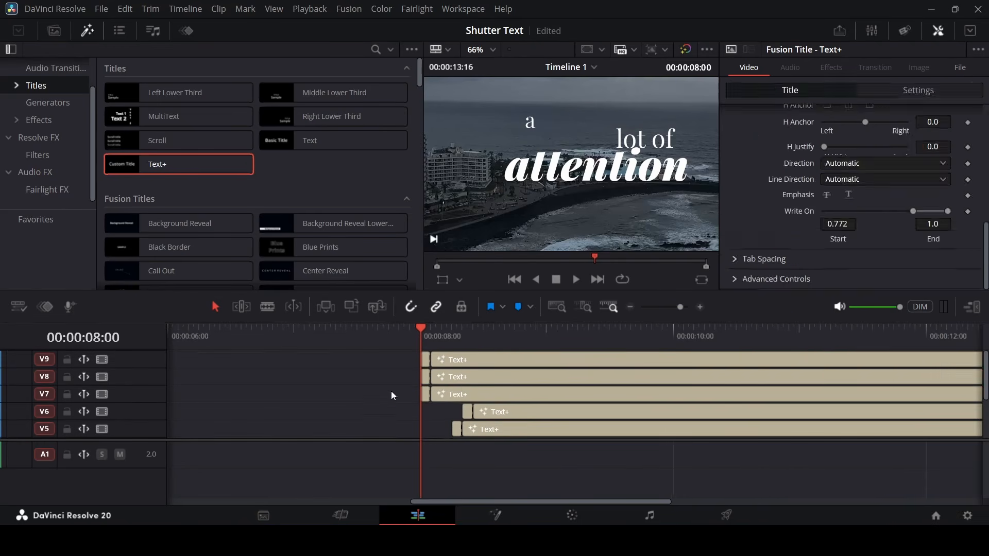
Play back the staggered word reveal from the start of the titles.
{"action": "key", "text": "space"}
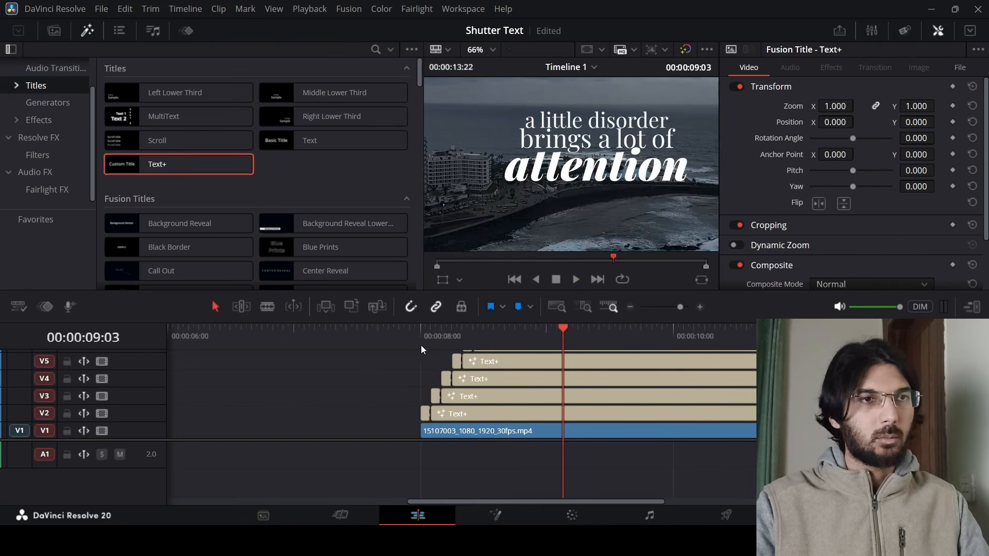
{"action": "left_click", "coordinate": [419, 335]}
{"action": "key", "text": "space"}
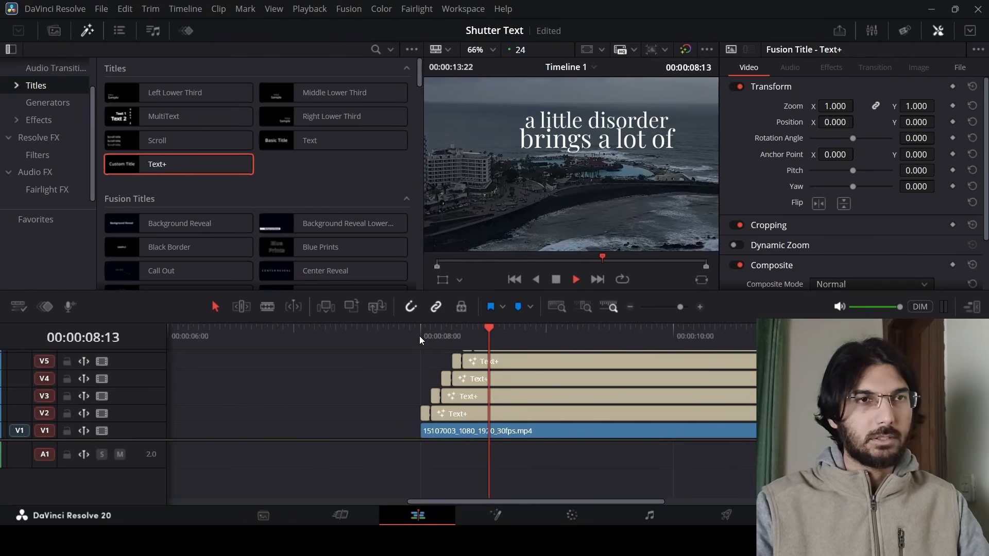
{"action": "key", "text": "space"}
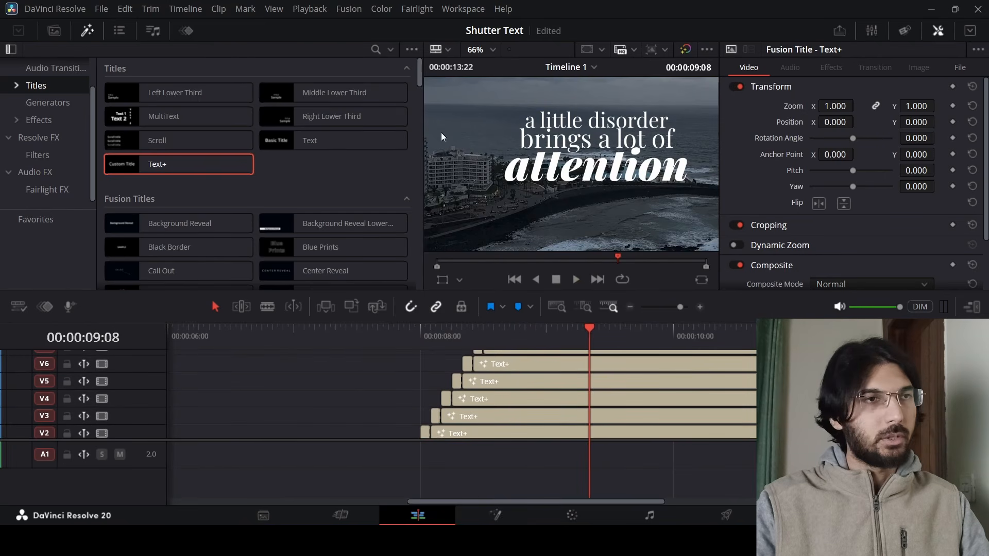
Select the short leading segments of all stacked titles and apply the Invert Color effect to them.
{"action": "left_click", "coordinate": [51, 137]}
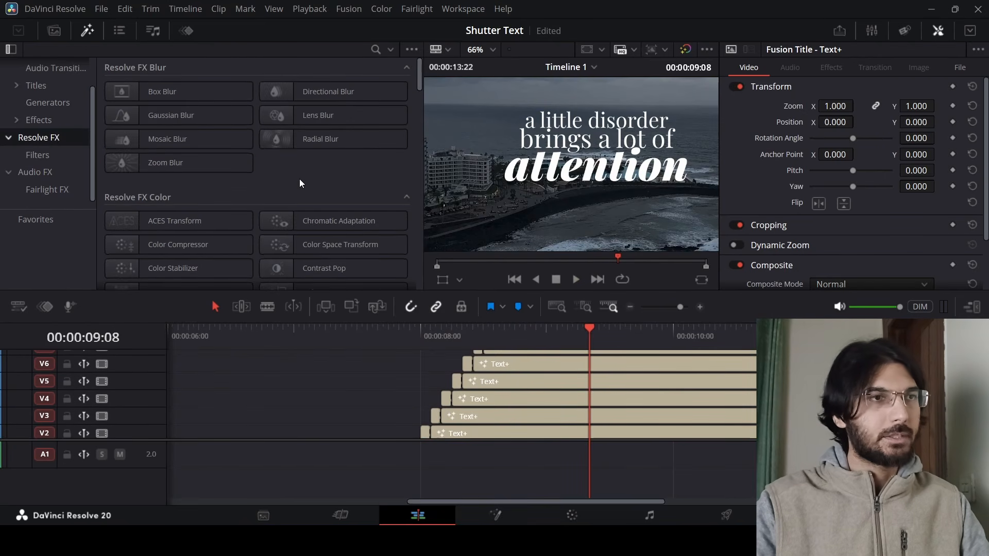
{"action": "scroll", "coordinate": [298, 178], "scroll_direction": "down", "scroll_amount": 3}
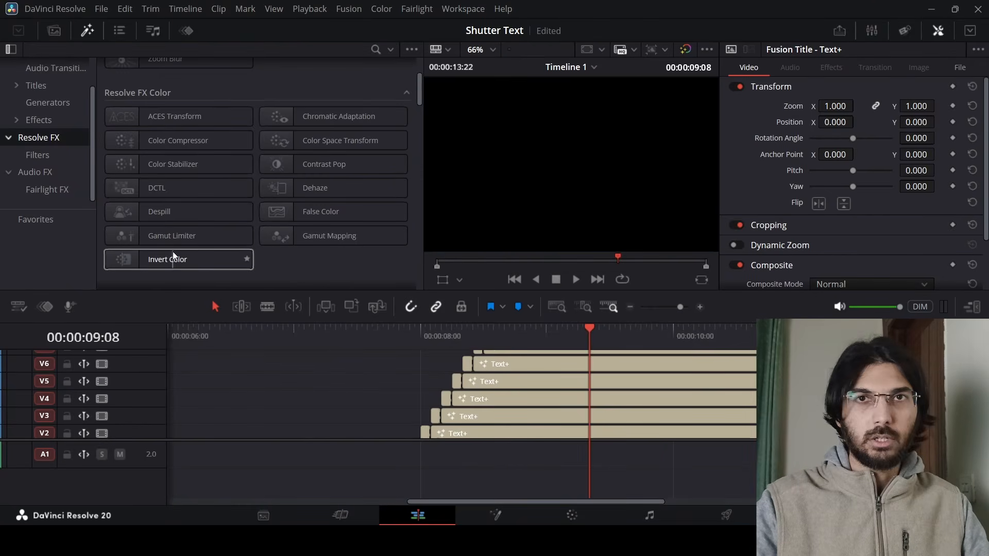
{"action": "left_click", "coordinate": [424, 431]}
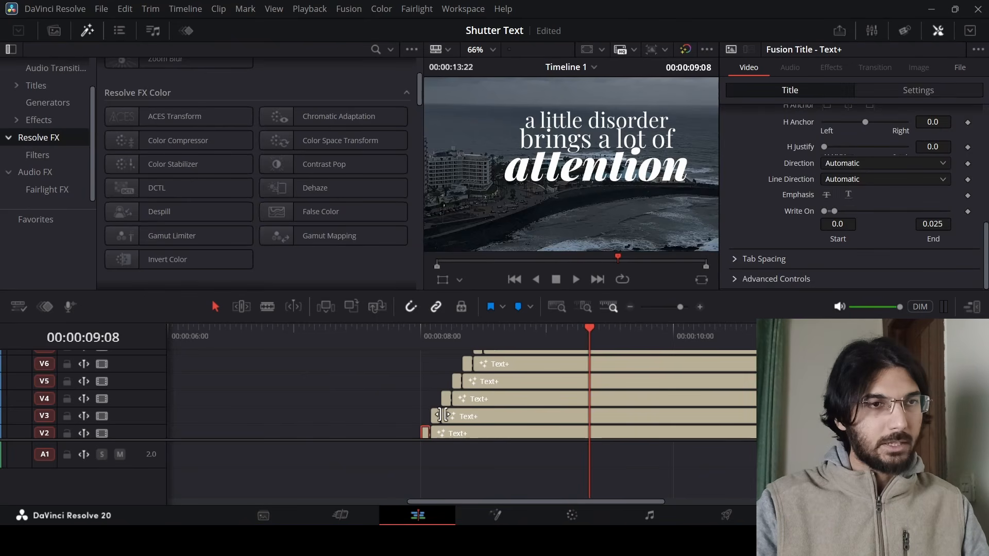
{"action": "left_click", "coordinate": [435, 417], "text": "ctrl"}
{"action": "left_click", "coordinate": [446, 396], "text": "ctrl"}
{"action": "left_click", "coordinate": [456, 381], "text": "ctrl"}
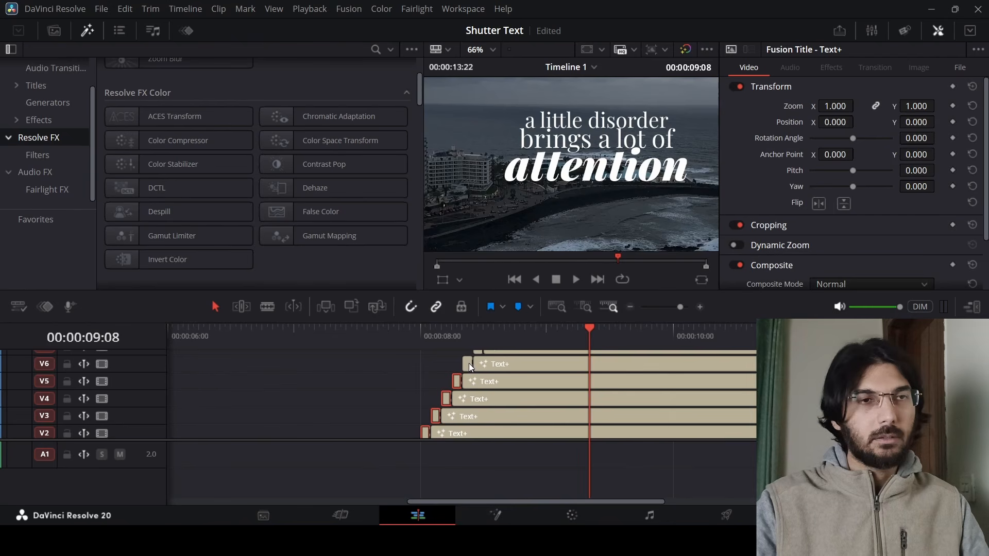
{"action": "left_click", "coordinate": [469, 363], "text": "ctrl"}
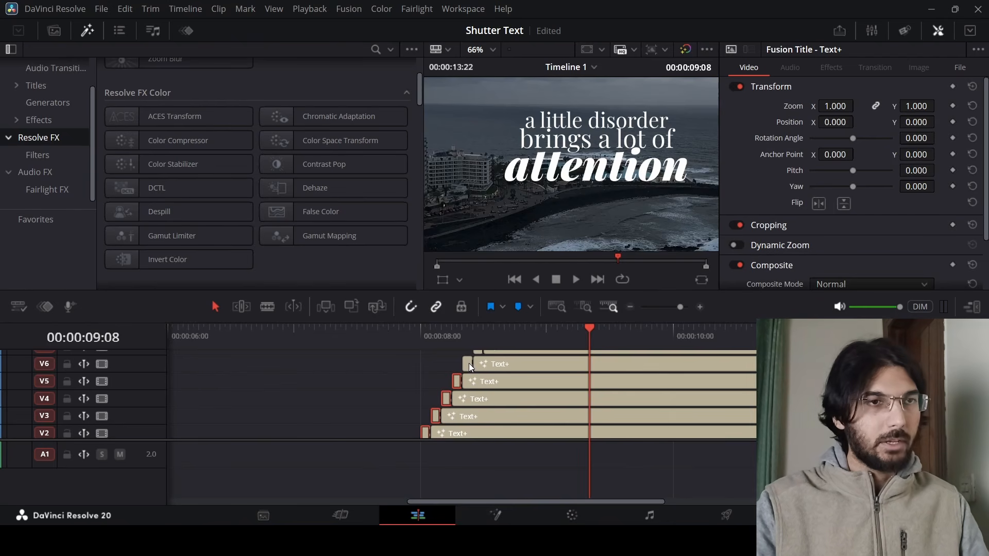
{"action": "scroll", "coordinate": [480, 391], "scroll_direction": "up", "scroll_amount": 3}
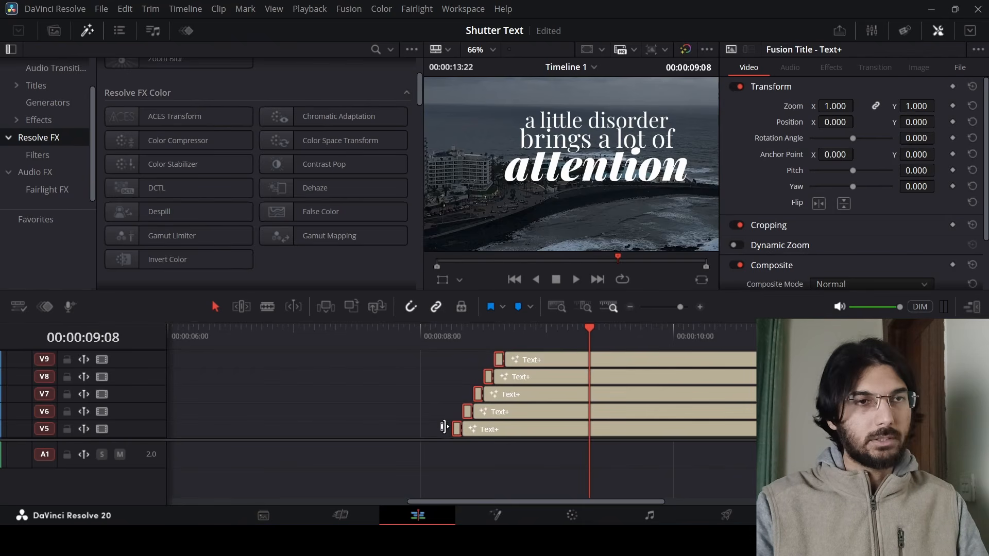
{"action": "scroll", "coordinate": [485, 396], "scroll_direction": "down", "scroll_amount": 4}
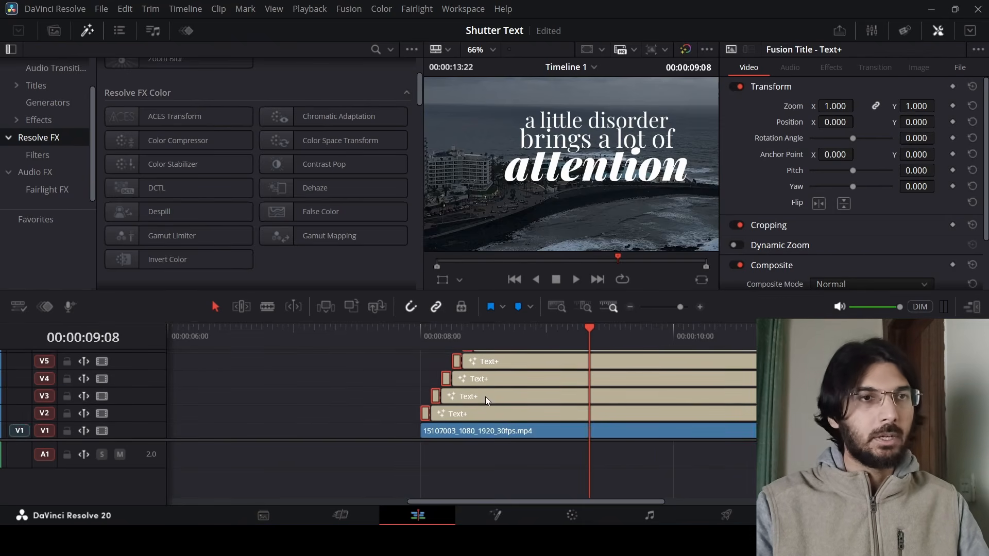
{"action": "left_click_drag", "start_coordinate": [162, 261], "coordinate": [423, 415]}
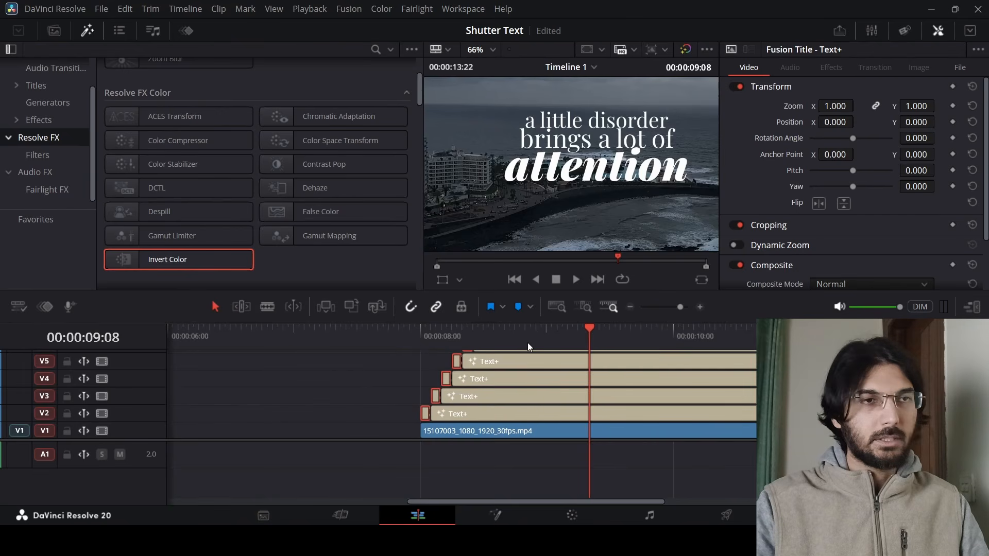
Play and step through the reveal from 00:00:08:00 to review the inverted flashes.
{"action": "left_click", "coordinate": [420, 341]}
{"action": "key", "text": "space"}
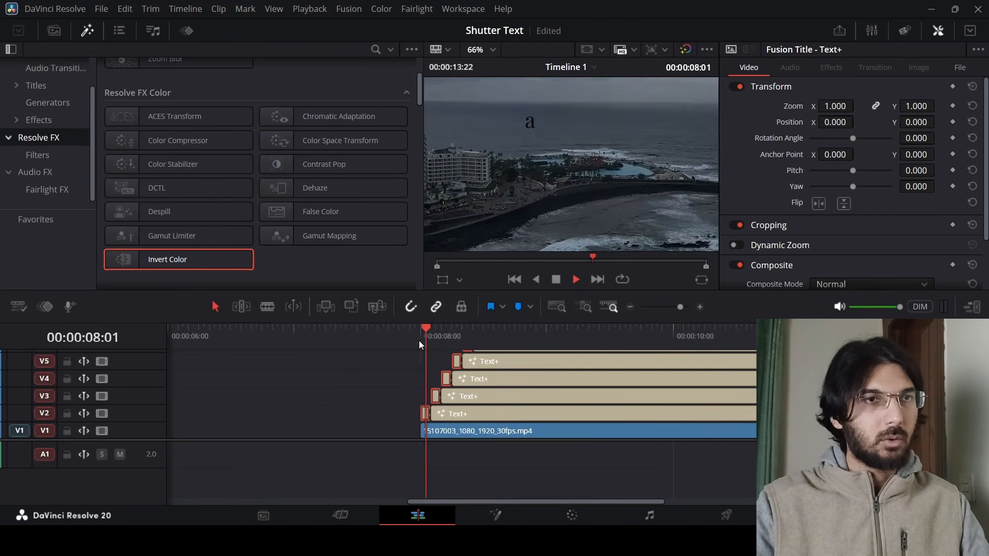
{"action": "key", "text": "space"}
{"action": "left_click", "coordinate": [419, 341]}
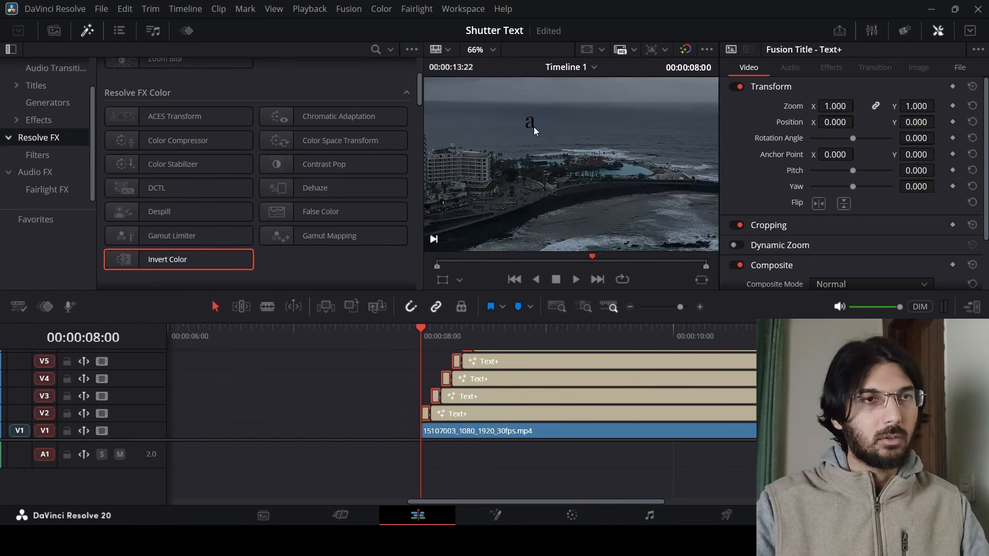
{"action": "key", "text": "Right"}
{"action": "key", "text": "Right"}
{"action": "key", "text": "Right"}
{"action": "key", "text": "Right"}
{"action": "key", "text": "Right"}
{"action": "key", "text": "Right"}
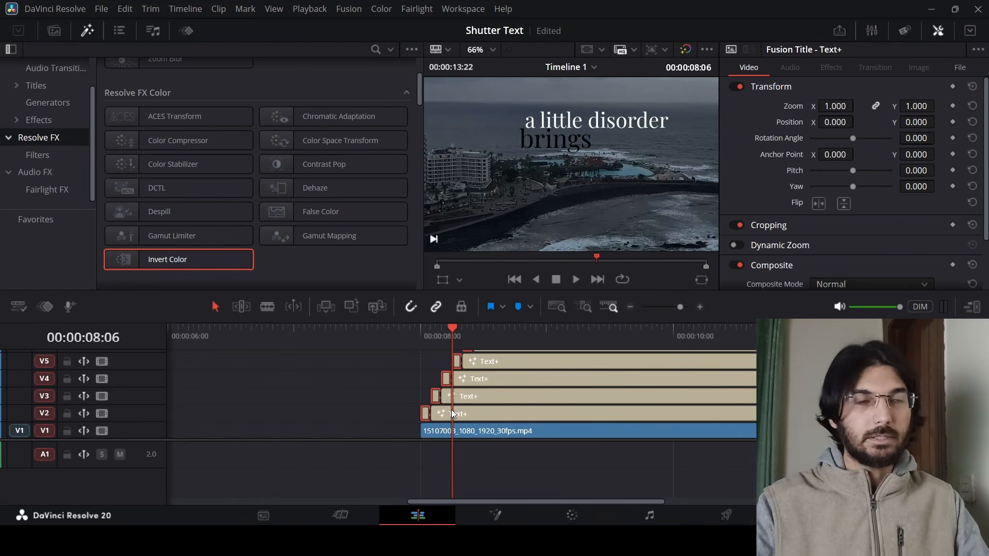
{"action": "left_click", "coordinate": [417, 334]}
{"action": "key", "text": "space"}
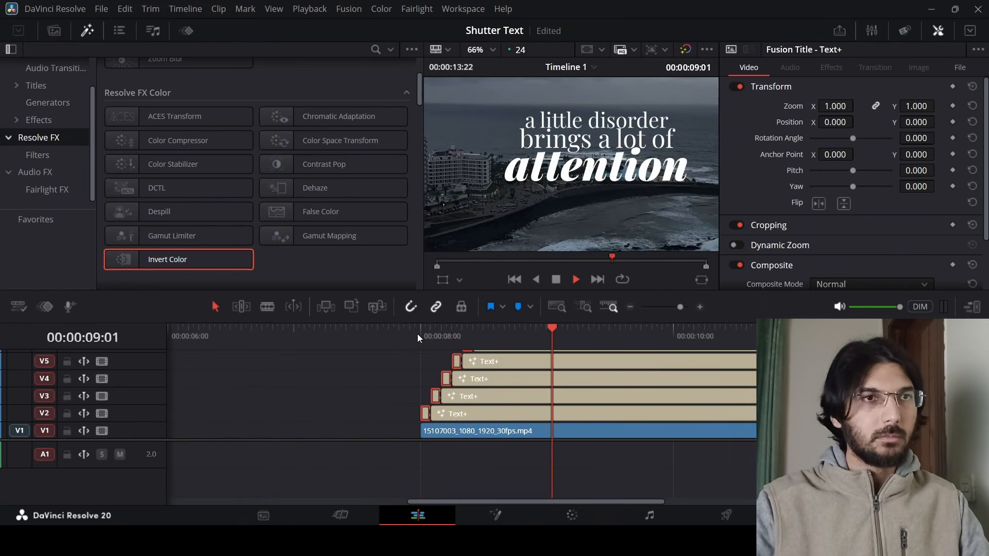
{"action": "key", "text": "space"}
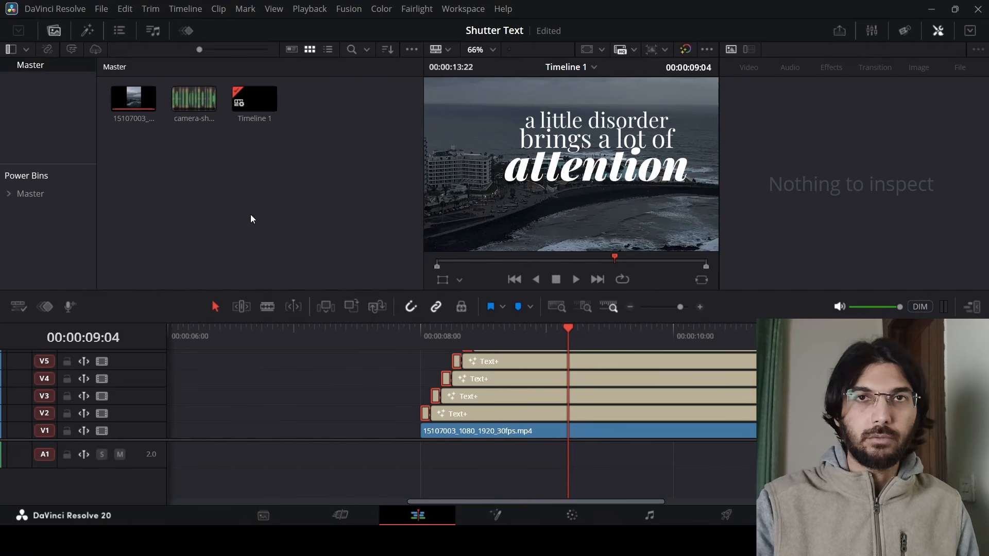
Mark a short shutter sound in camera-shutters.mp3 and place it on track A1 at the titles' start.
{"action": "left_click", "coordinate": [191, 104]}
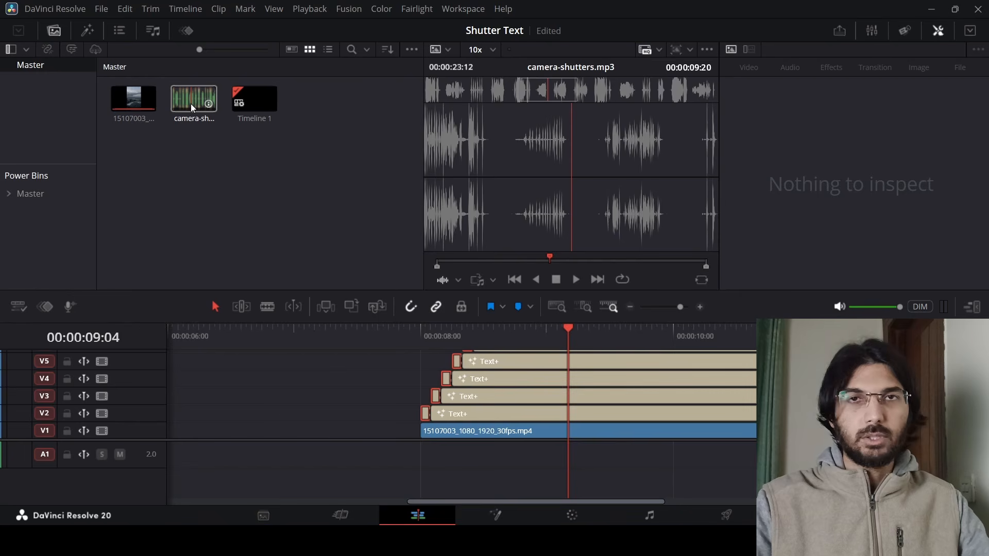
{"action": "left_click", "coordinate": [190, 104]}
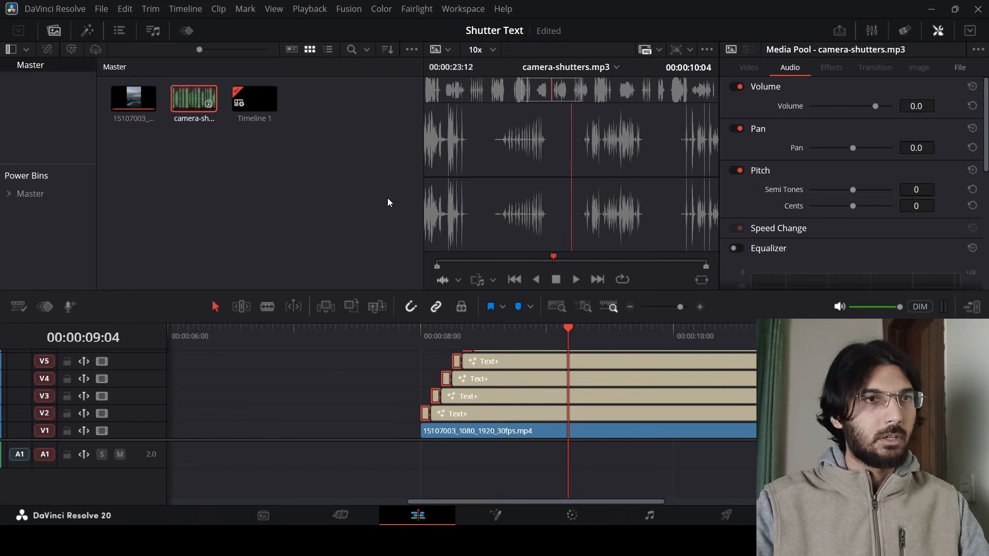
{"action": "mouse_move", "coordinate": [466, 261]}
{"action": "left_mouse_down"}
{"action": "mouse_move", "coordinate": [496, 264]}
{"action": "mouse_move", "coordinate": [478, 268]}
{"action": "mouse_move", "coordinate": [478, 259]}
{"action": "left_mouse_up"}
{"action": "key", "text": "o"}
{"action": "key", "text": "i"}
{"action": "left_click_drag", "start_coordinate": [536, 205], "coordinate": [419, 451]}
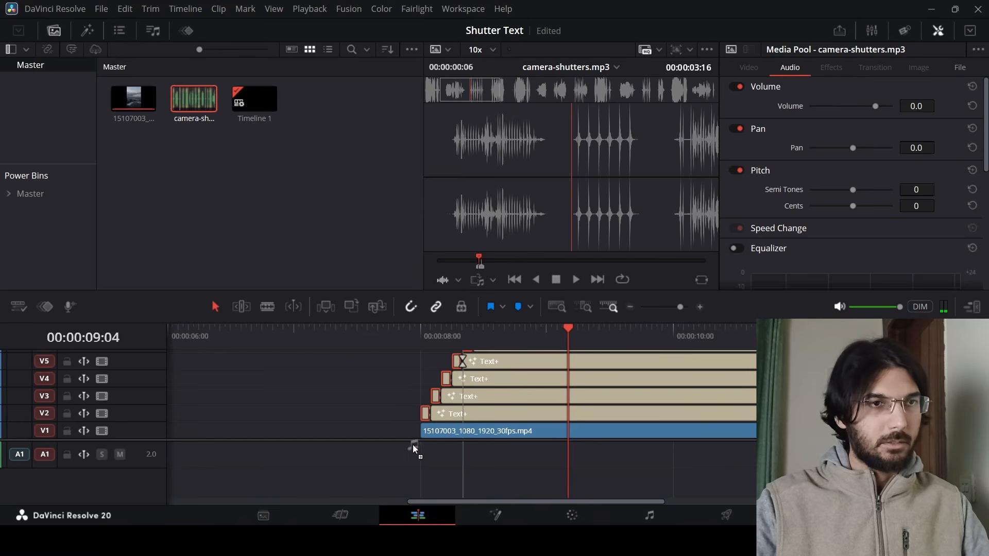
{"action": "left_click", "coordinate": [447, 366]}
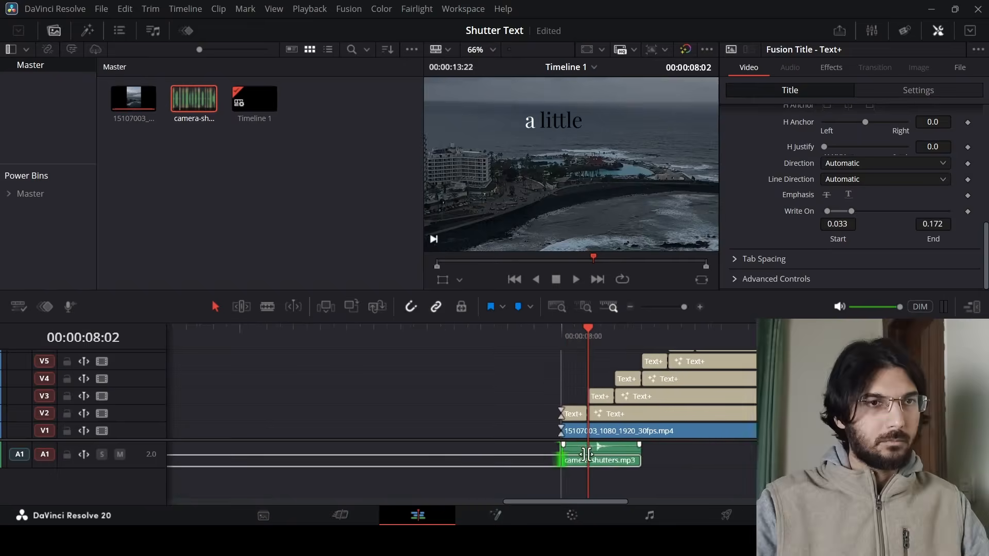
Duplicate the shutter sound clip repeatedly along A1 so one plays with each word.
{"action": "left_click_drag", "start_coordinate": [640, 451], "coordinate": [707, 460]}
{"action": "left_click", "coordinate": [695, 330]}
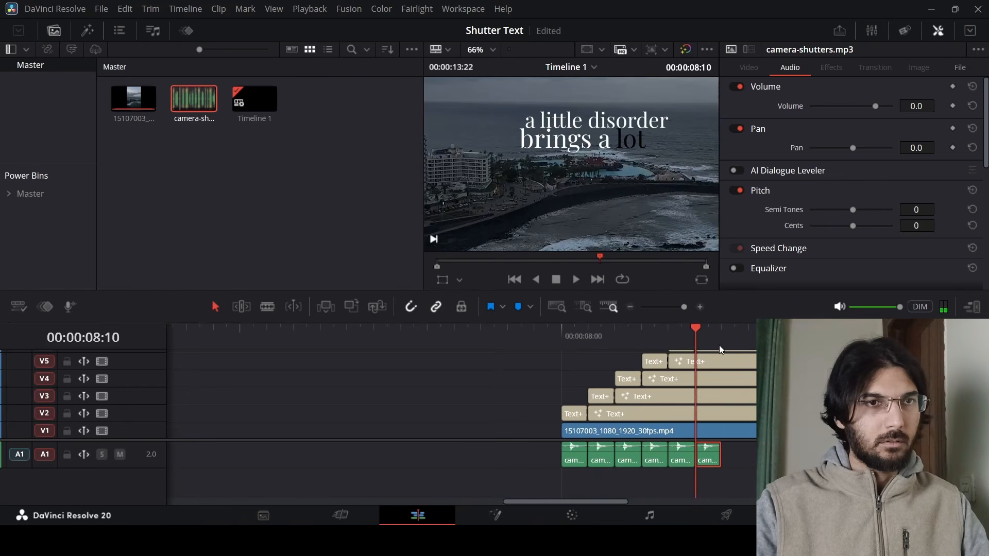
{"action": "left_click", "coordinate": [724, 337]}
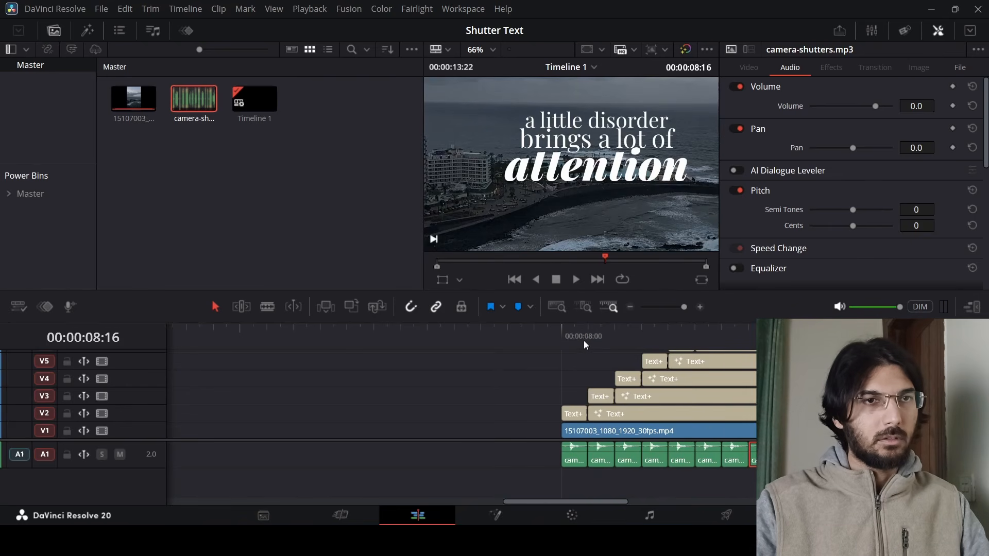
{"action": "left_click", "coordinate": [583, 343]}
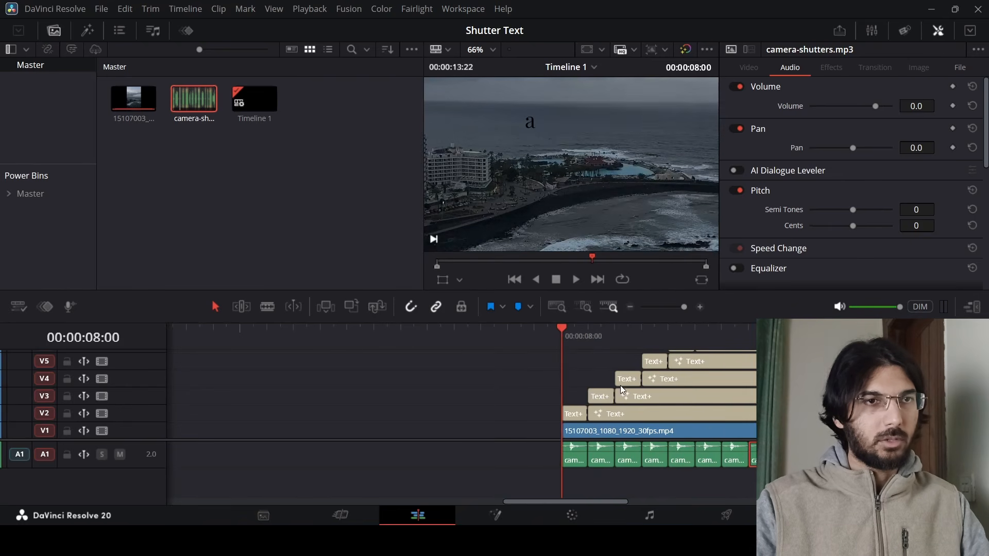